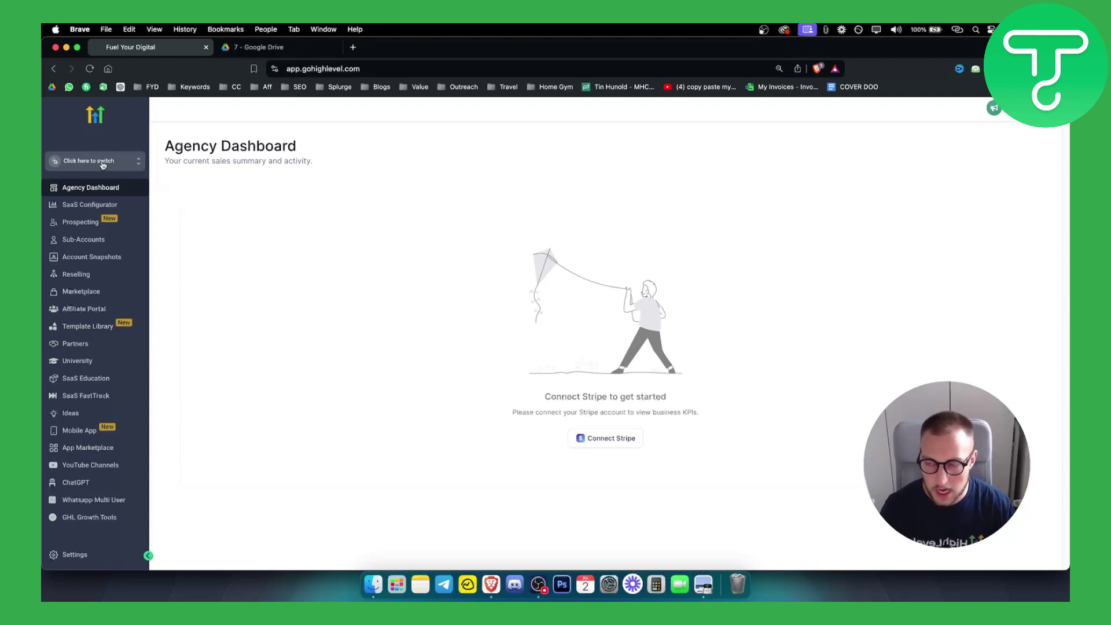
Start a new sub-account from Sub-Accounts, choosing the Real Estate Agent snapshot template
left_click(84, 240)
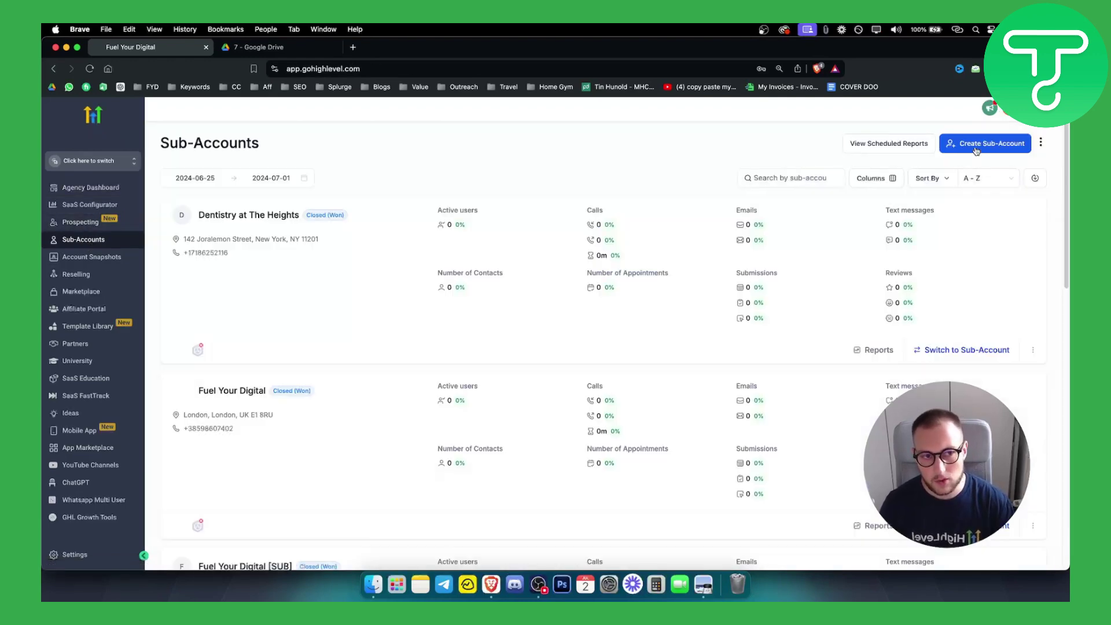
left_click(976, 149)
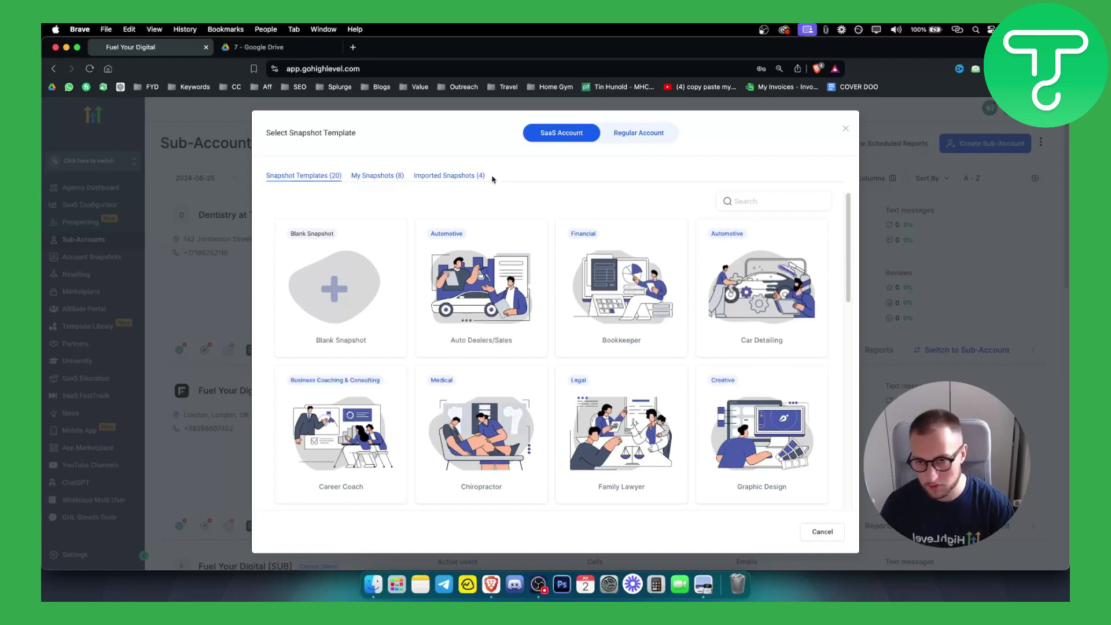
mouse_move(496, 239)
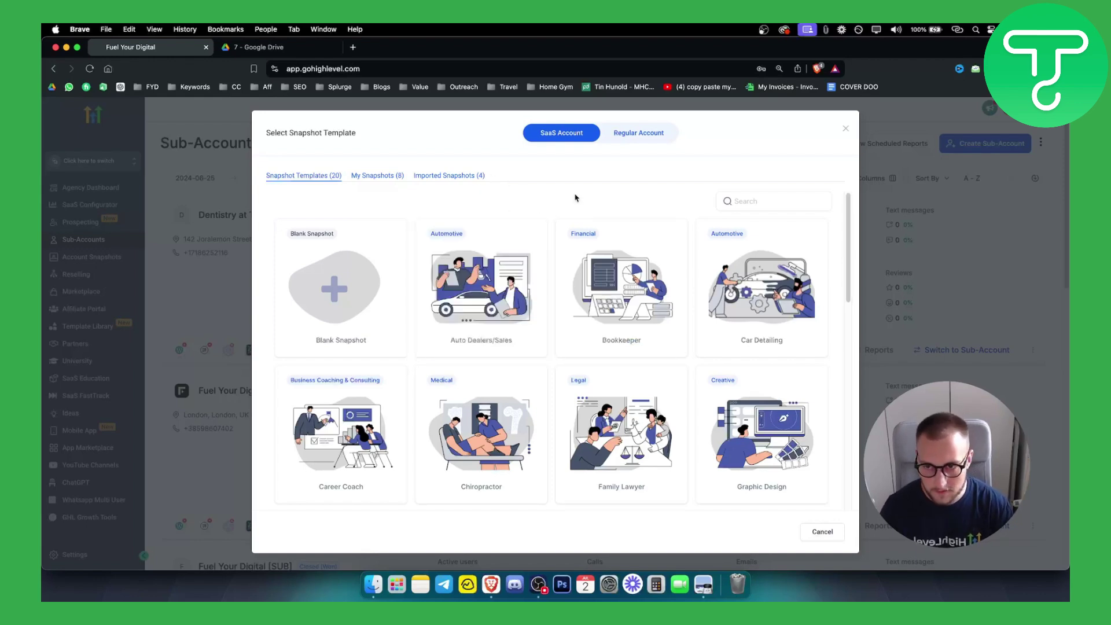
scroll(576, 199, "down", 4)
scroll(575, 203, "down", 2)
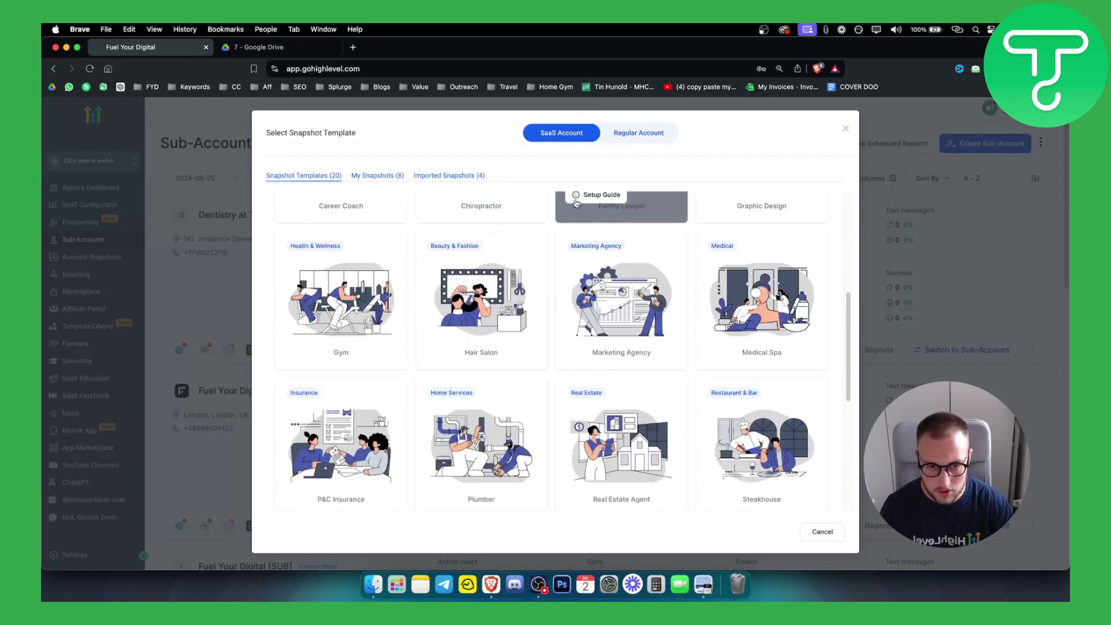
mouse_move(642, 442)
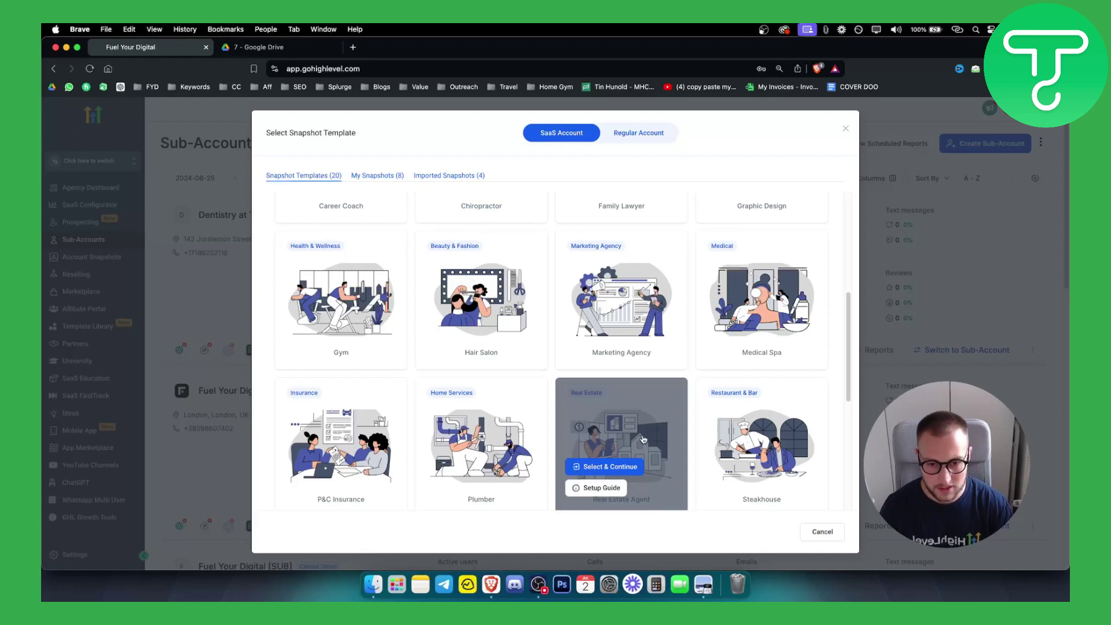
scroll(642, 441, "down", 1)
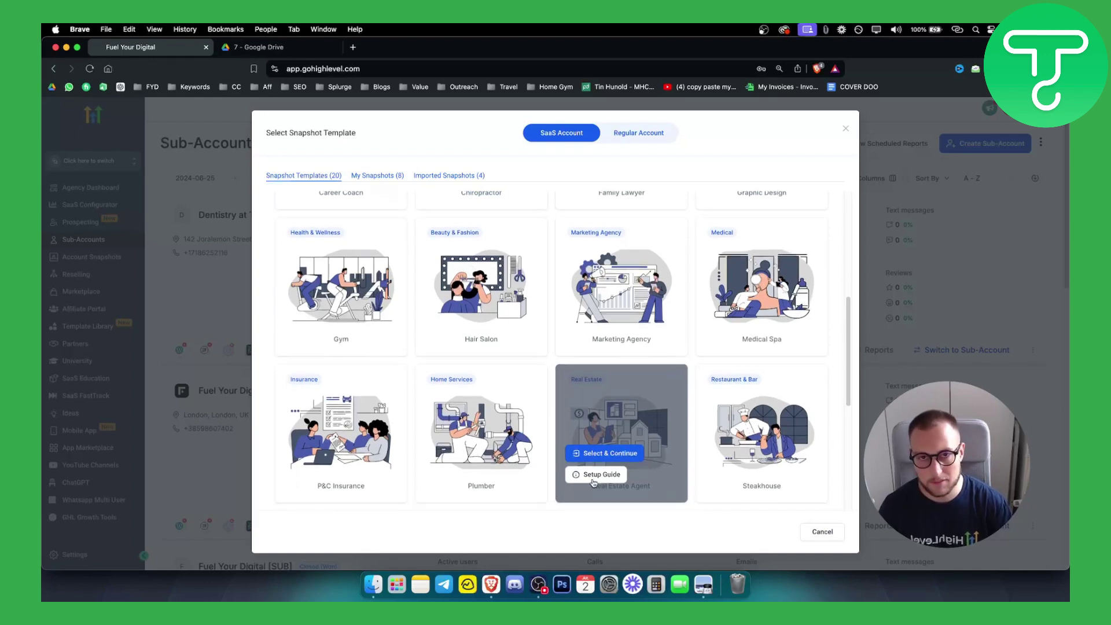
left_click(604, 457)
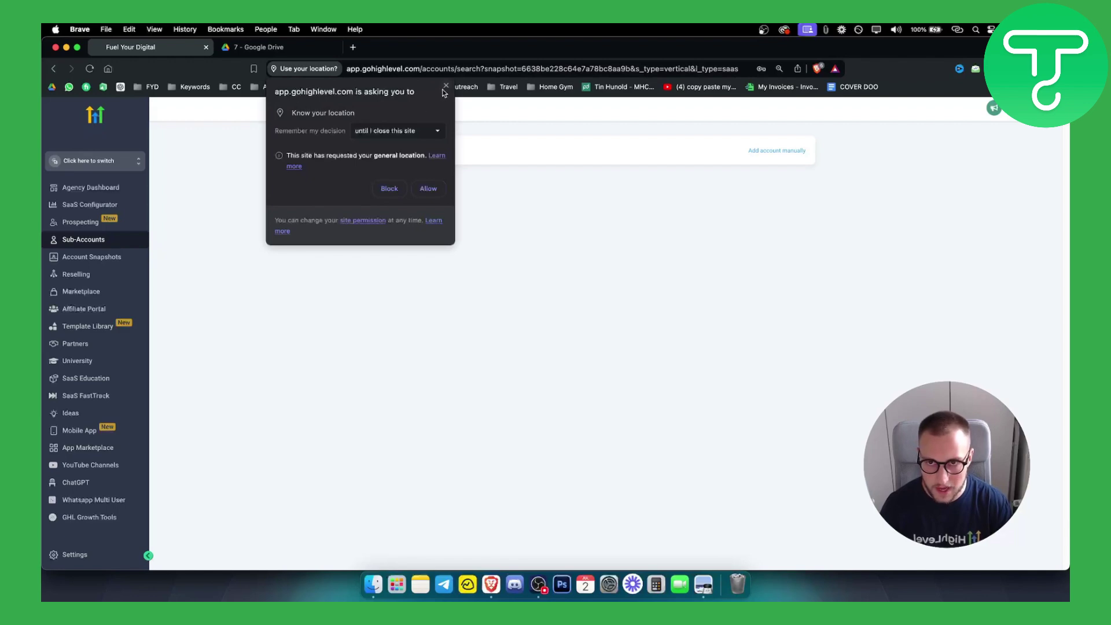
Dismiss the location prompt, search 'real estate', pick the Brooklyn, NY result and add it as an account
left_click(445, 86)
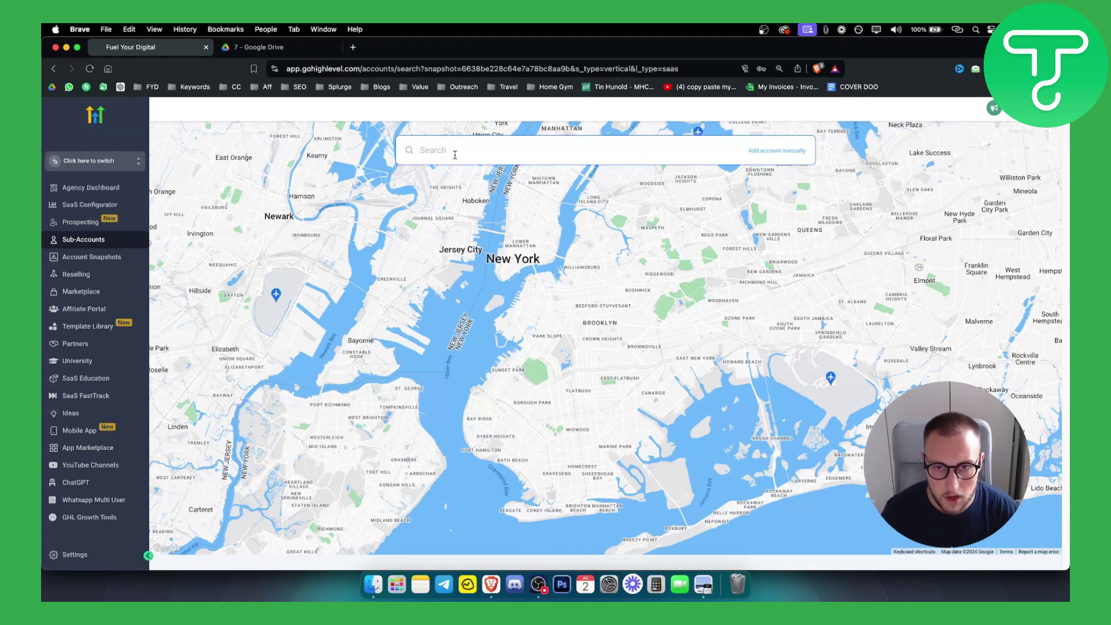
type("reale s")
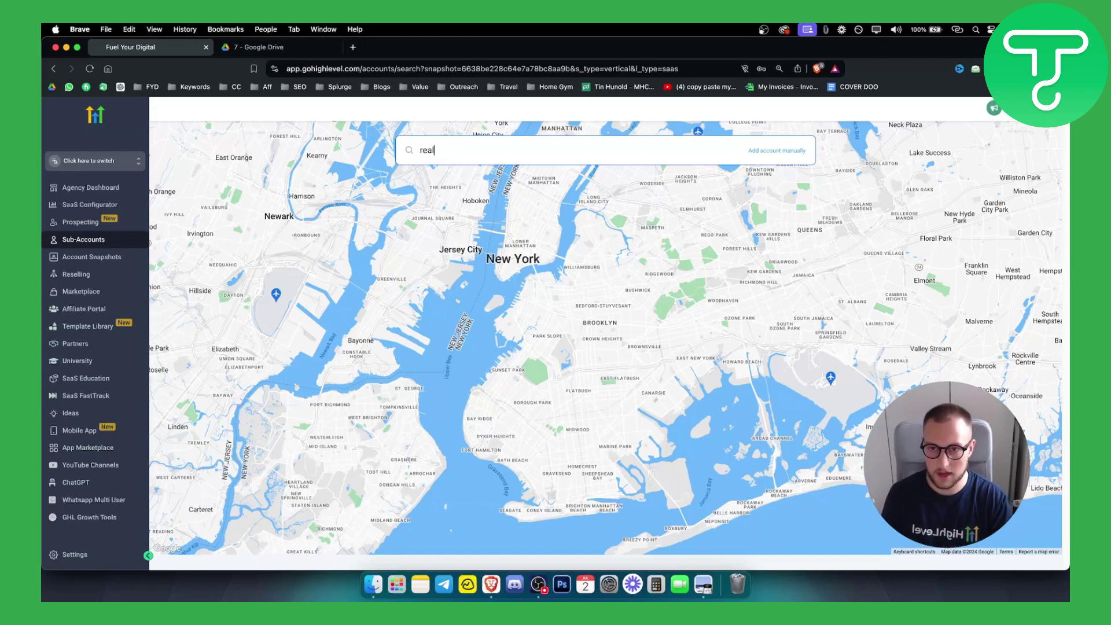
key("BackSpace")
key("BackSpace")
key("BackSpace")
type("estate")
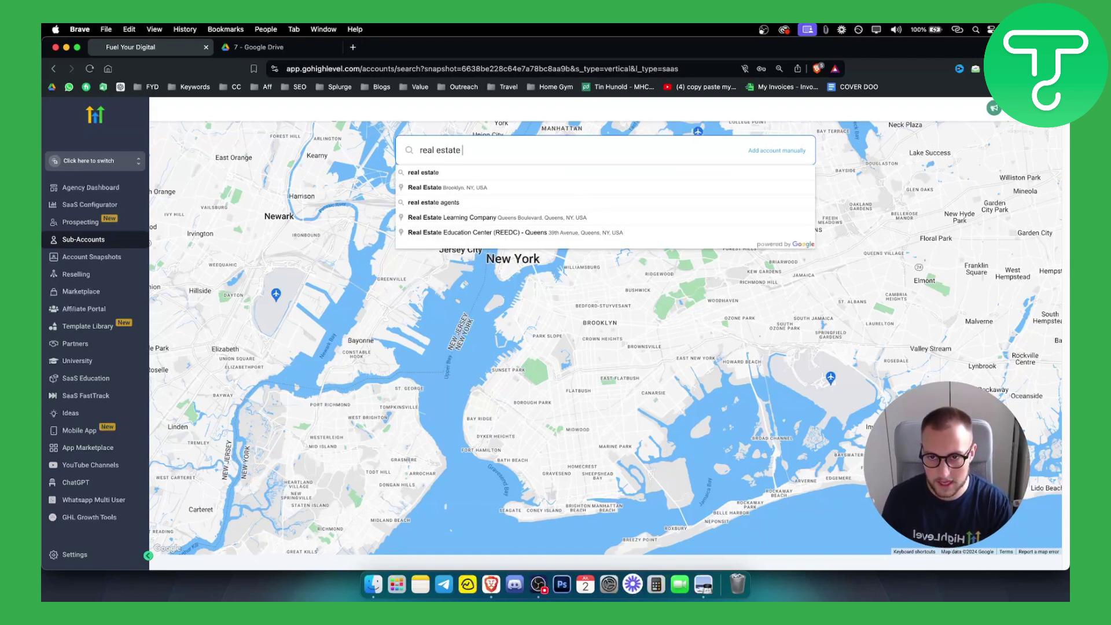
left_click(466, 203)
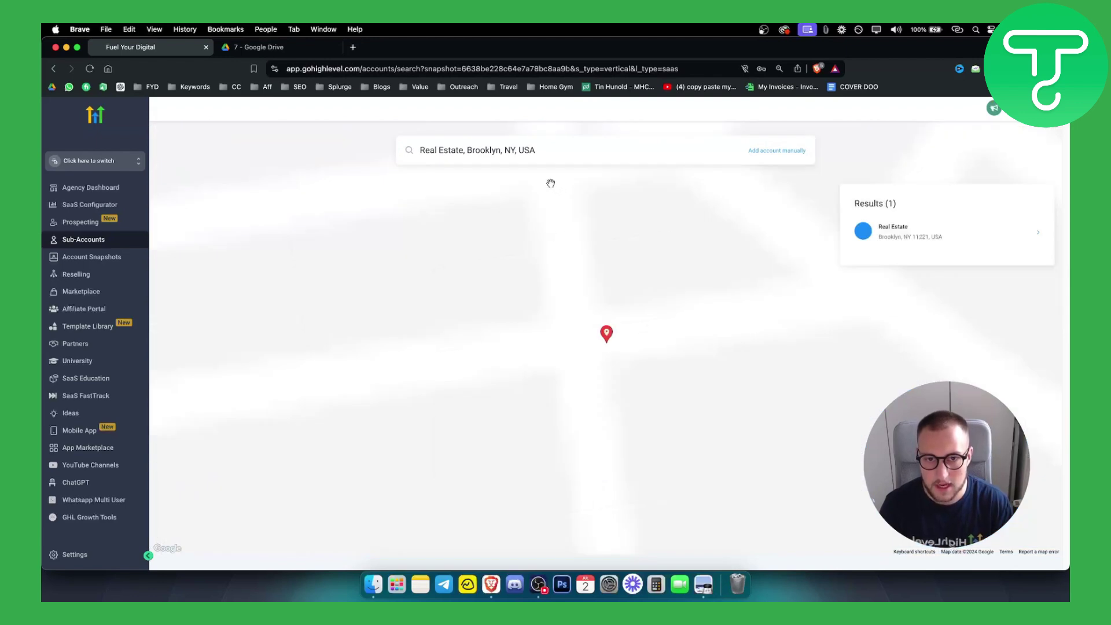
left_click(942, 232)
left_click(177, 171)
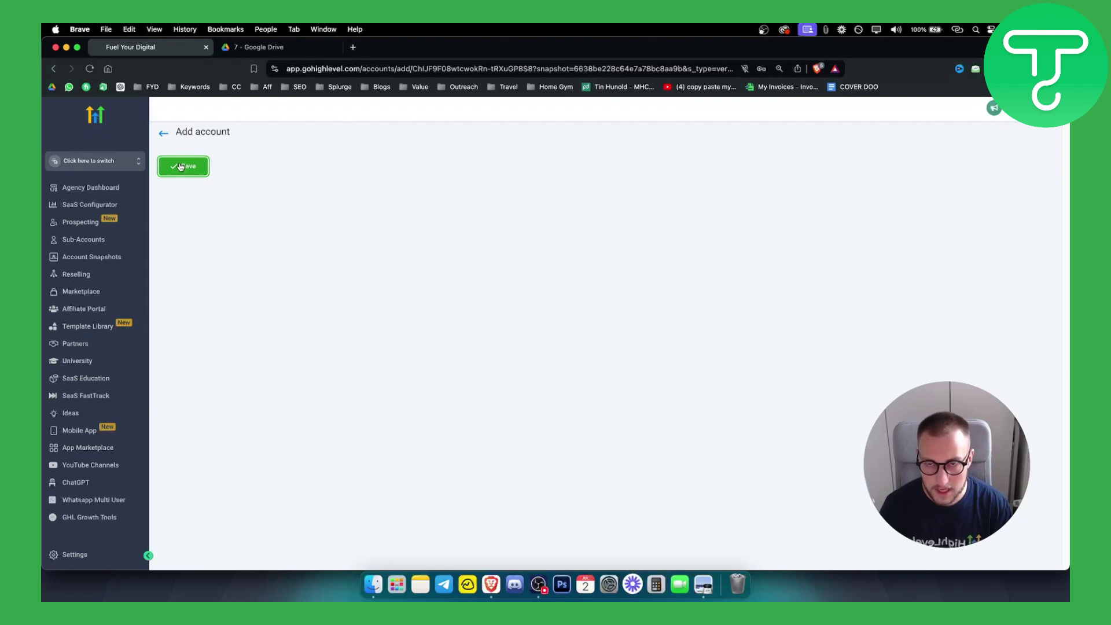
Fill in the owner's first name, last name and e-mail address on the Add account form
scroll(310, 218, "down", 5)
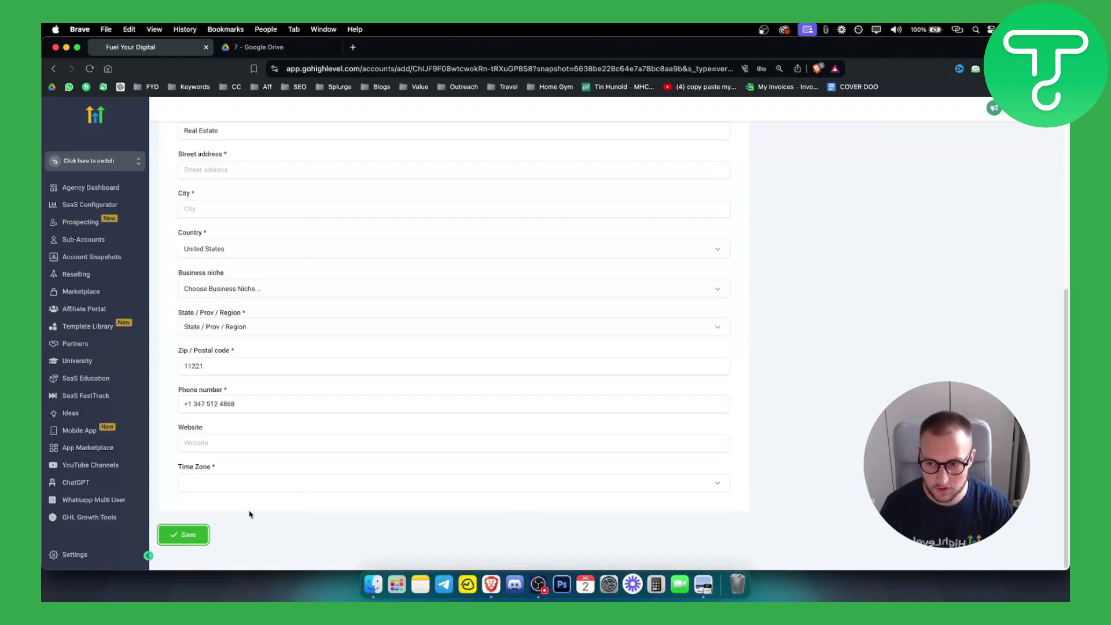
left_click(184, 533)
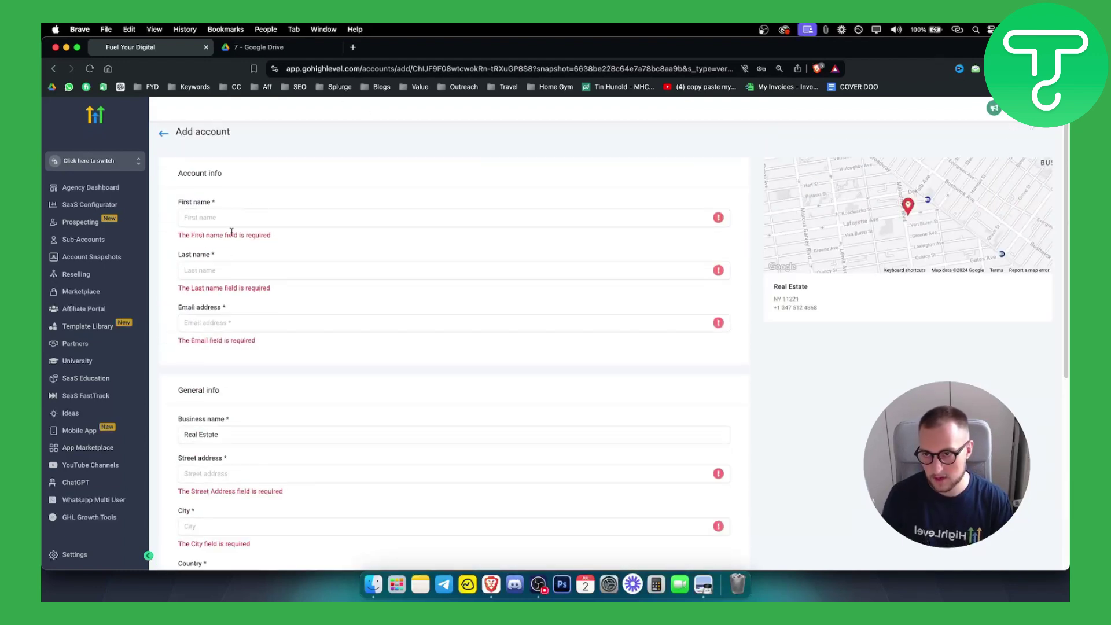
left_click(232, 219)
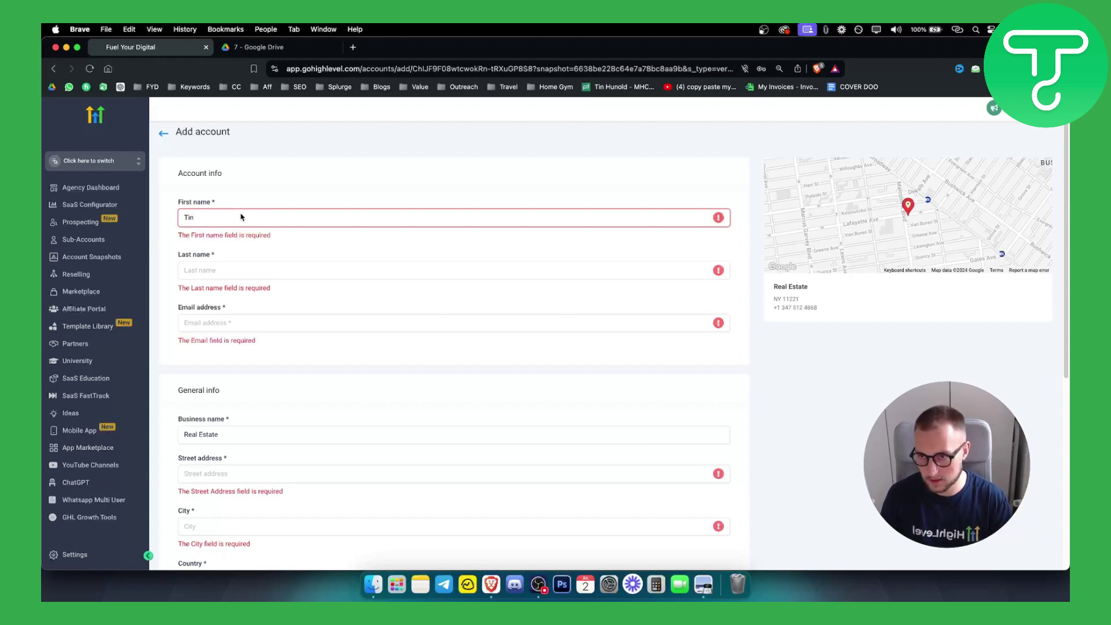
left_click(242, 270)
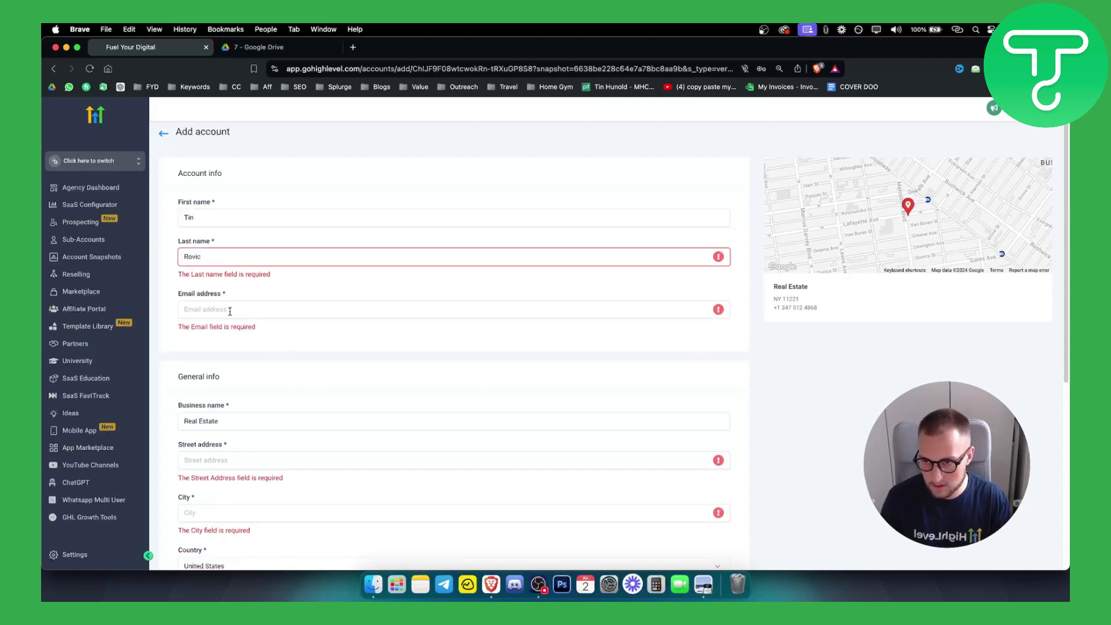
left_click(230, 312)
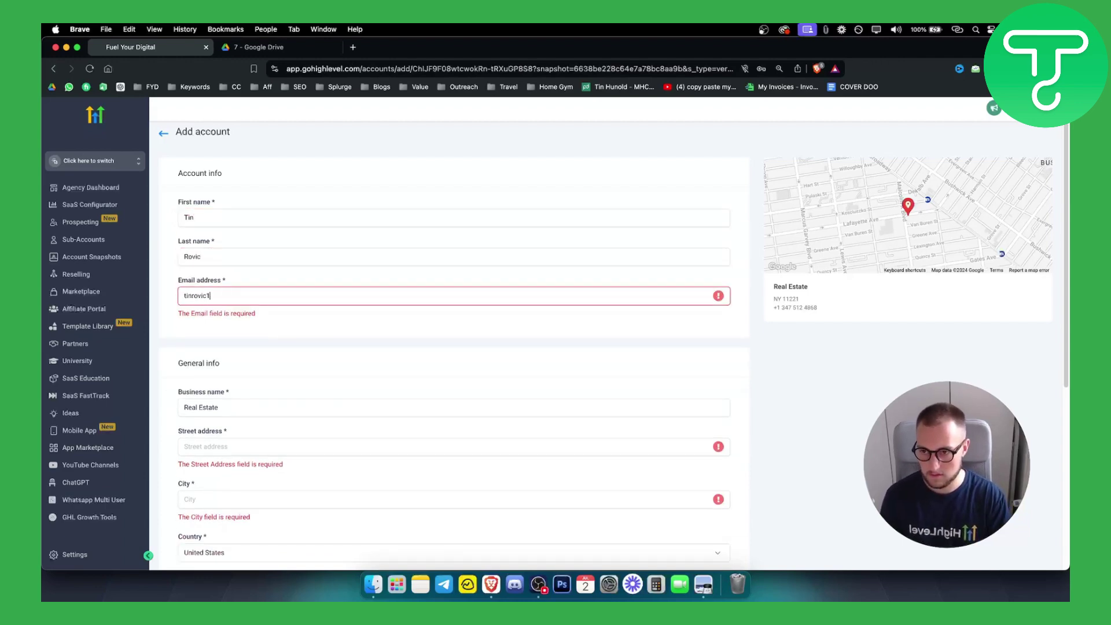
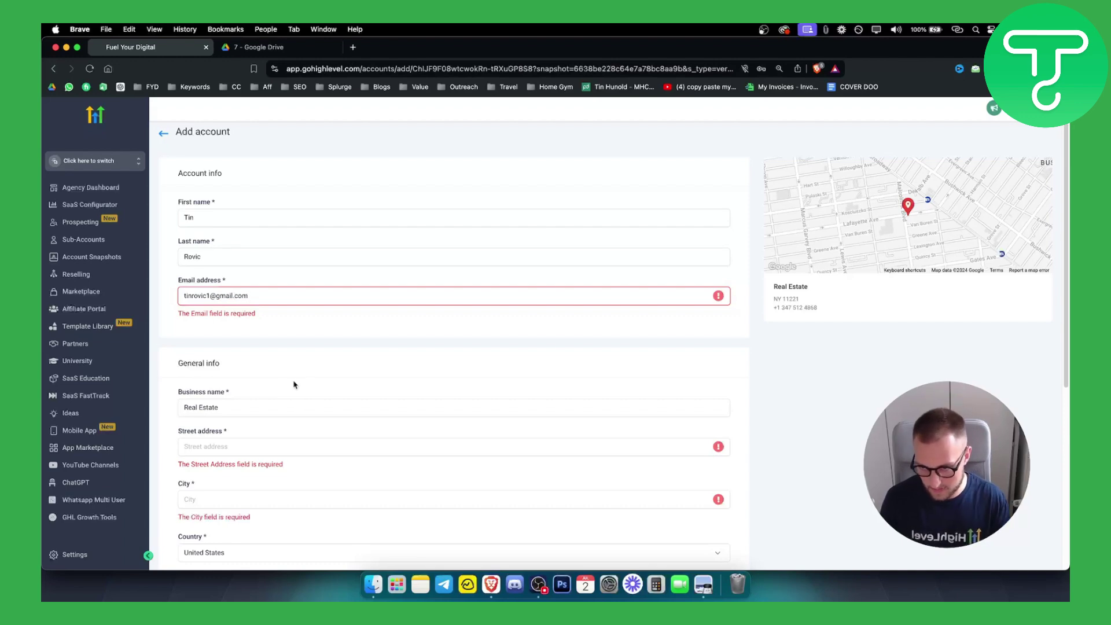
Enter the street address, copy it into the City field, and save the sub-account
scroll(240, 407, "down", 3)
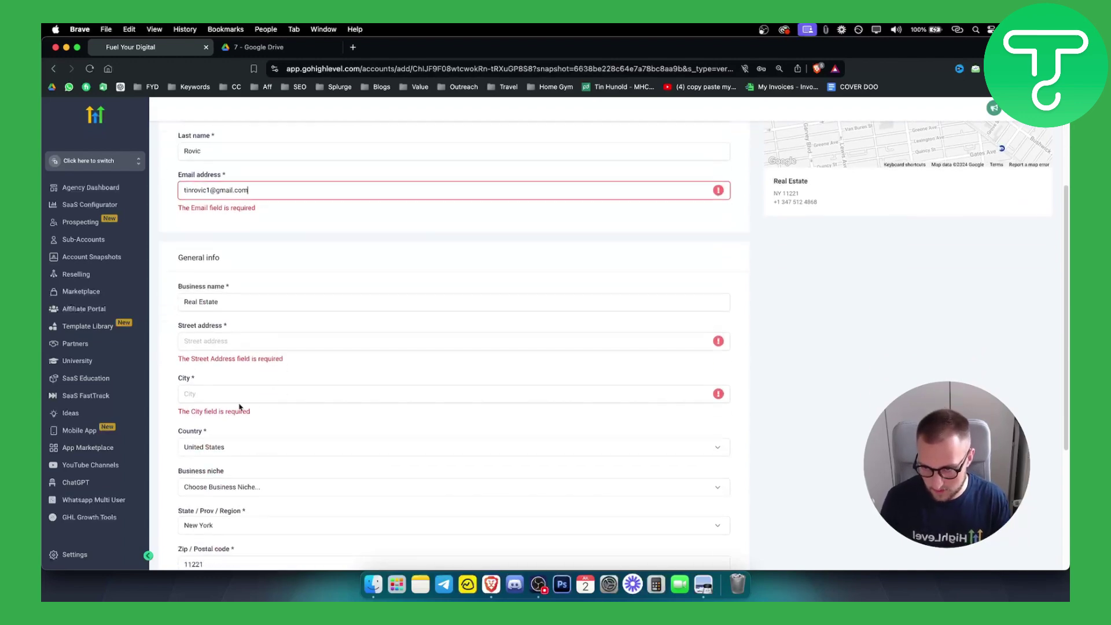
left_click(209, 338)
type("brooklynm")
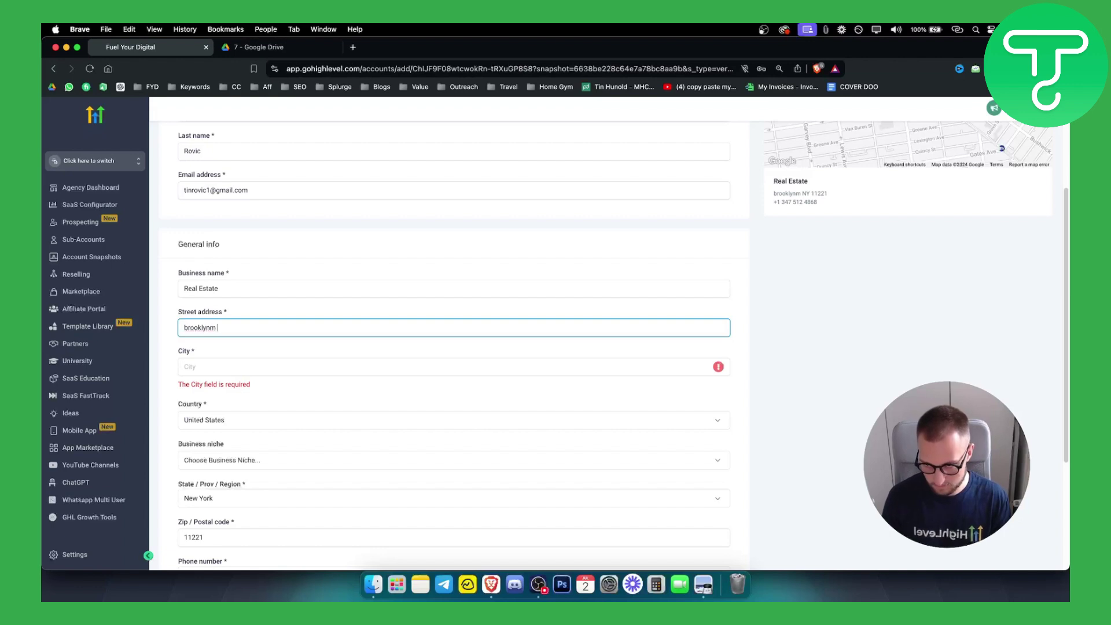
type(" 2")
key("super+a")
key("super+c")
left_click(209, 366)
key("super+v")
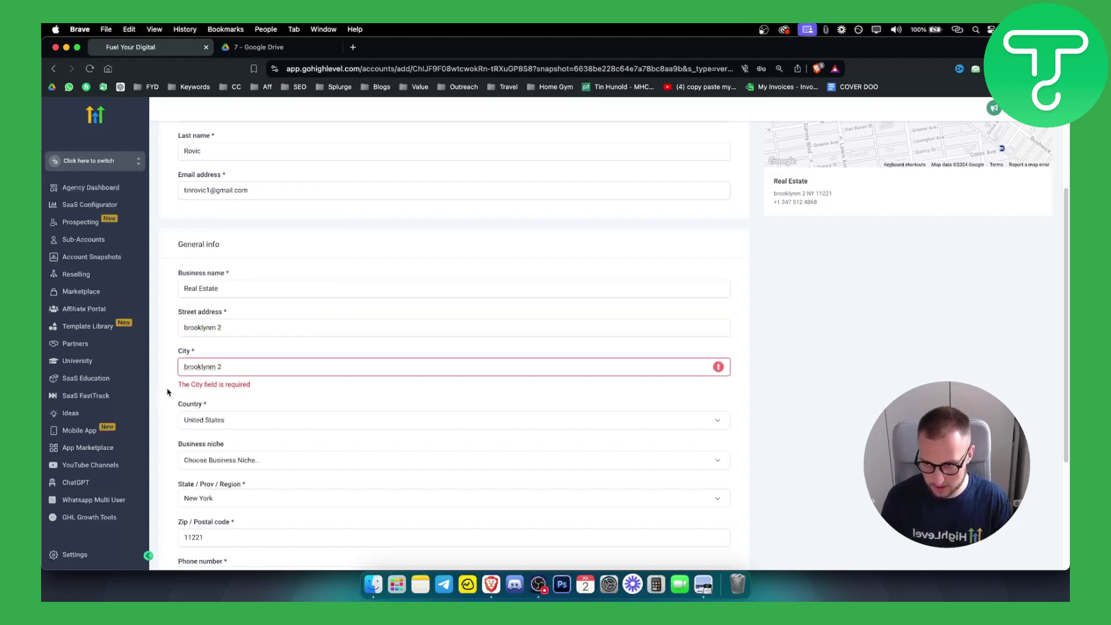
scroll(173, 405, "down", 5)
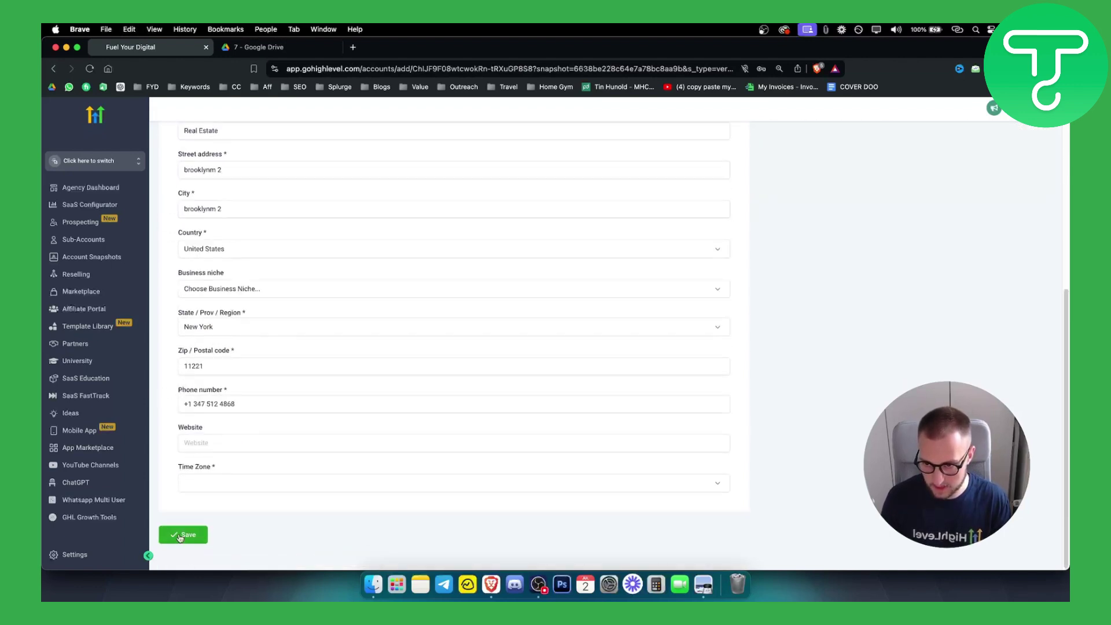
left_click(179, 536)
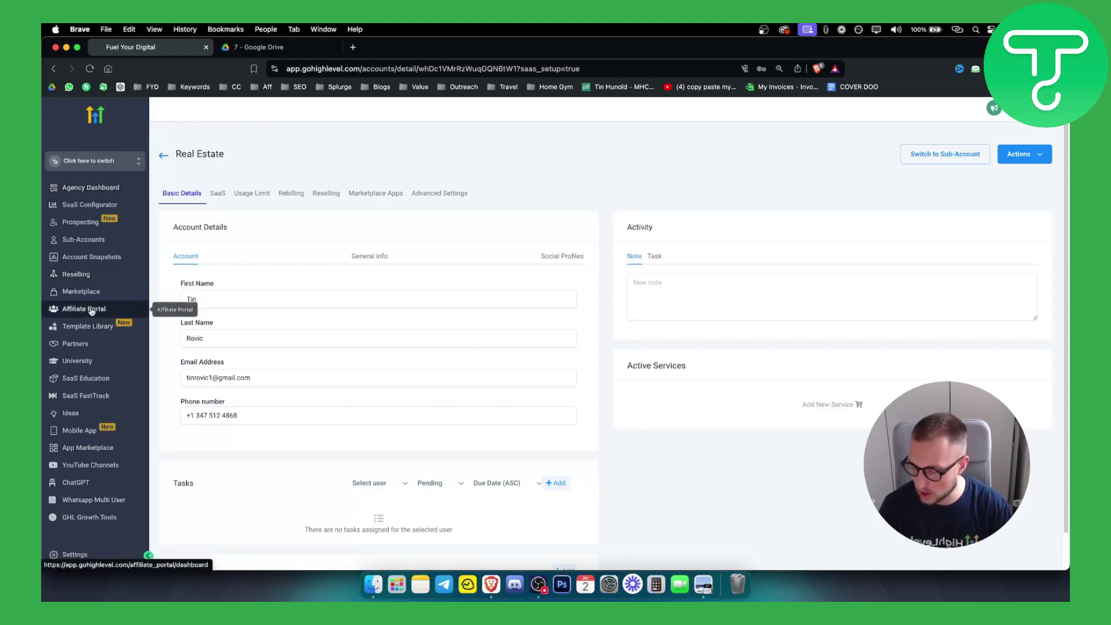
Switch to the new Real Estate sub-account, dismiss the phone warning, and view its Websites list
left_click(97, 161)
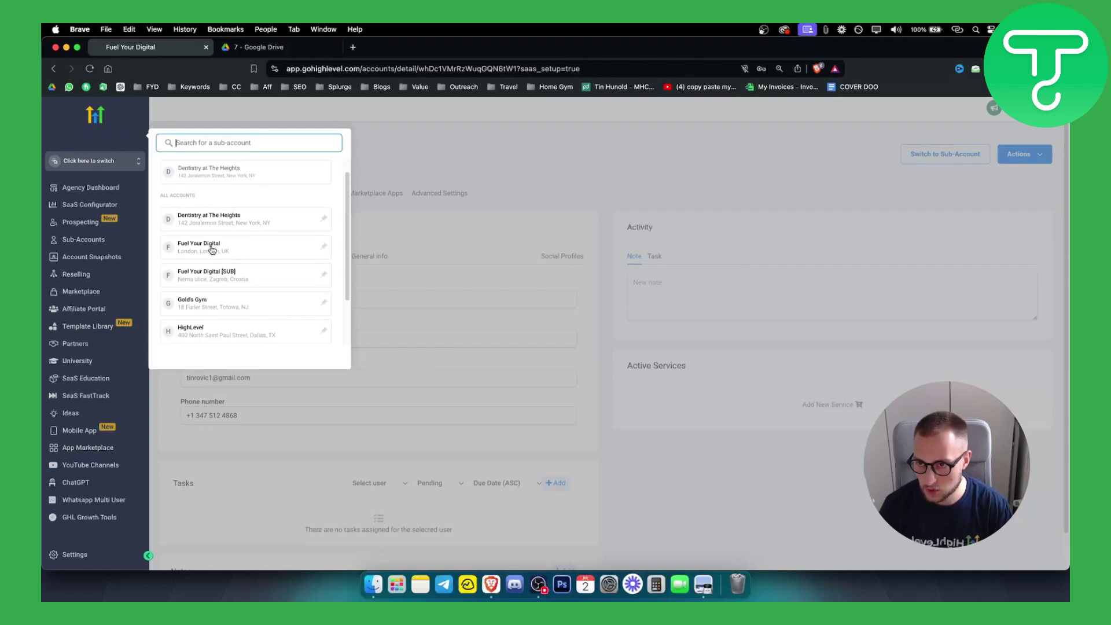
scroll(214, 247, "down", 3)
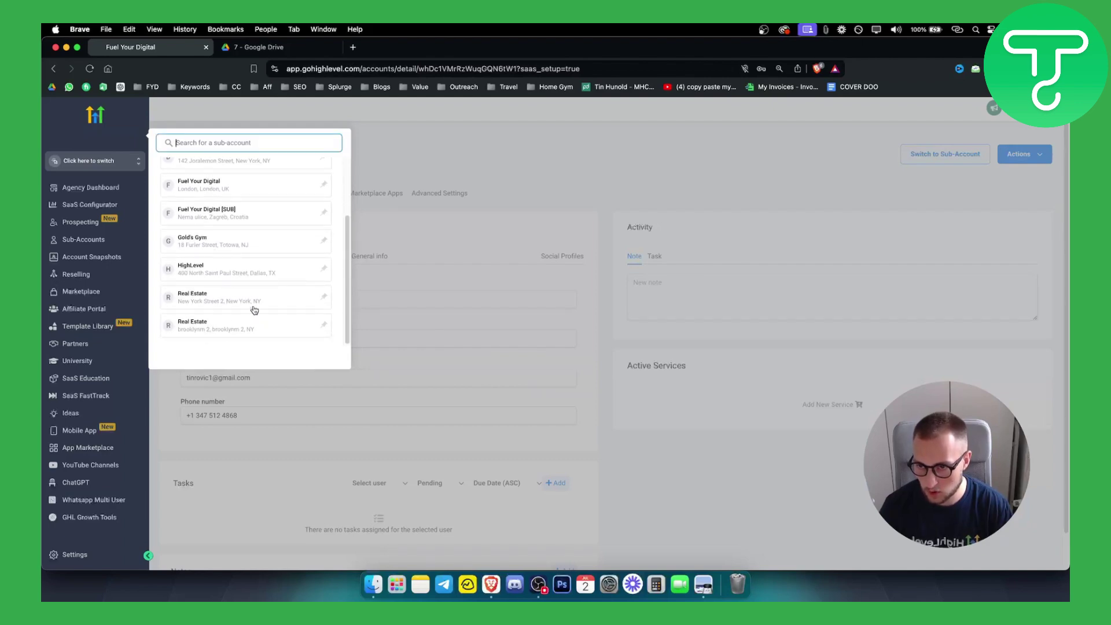
left_click(229, 329)
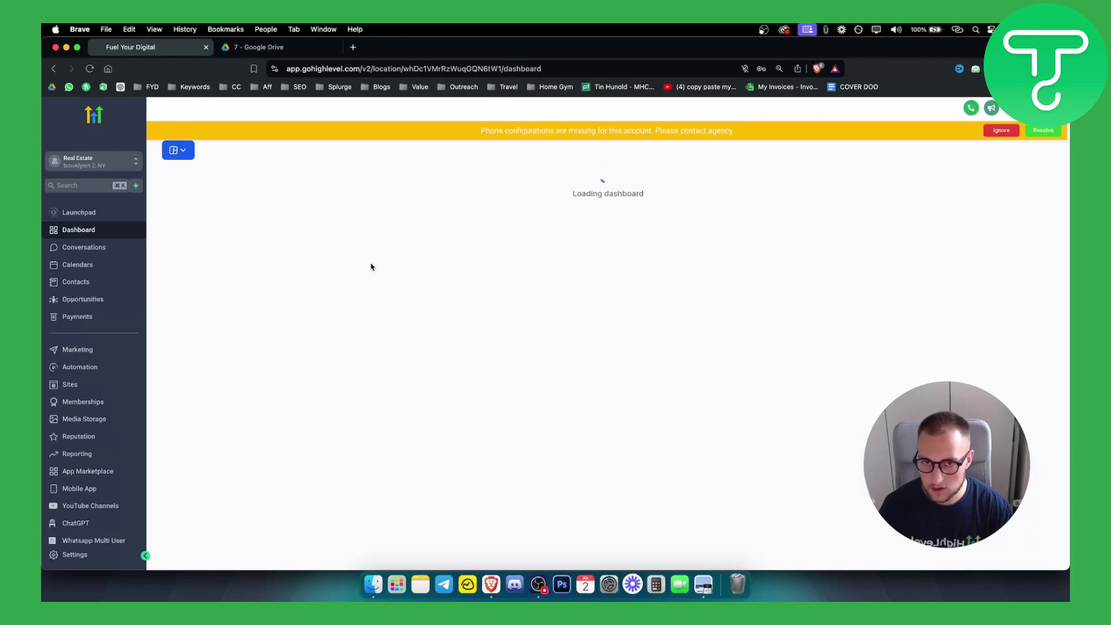
left_click(1010, 132)
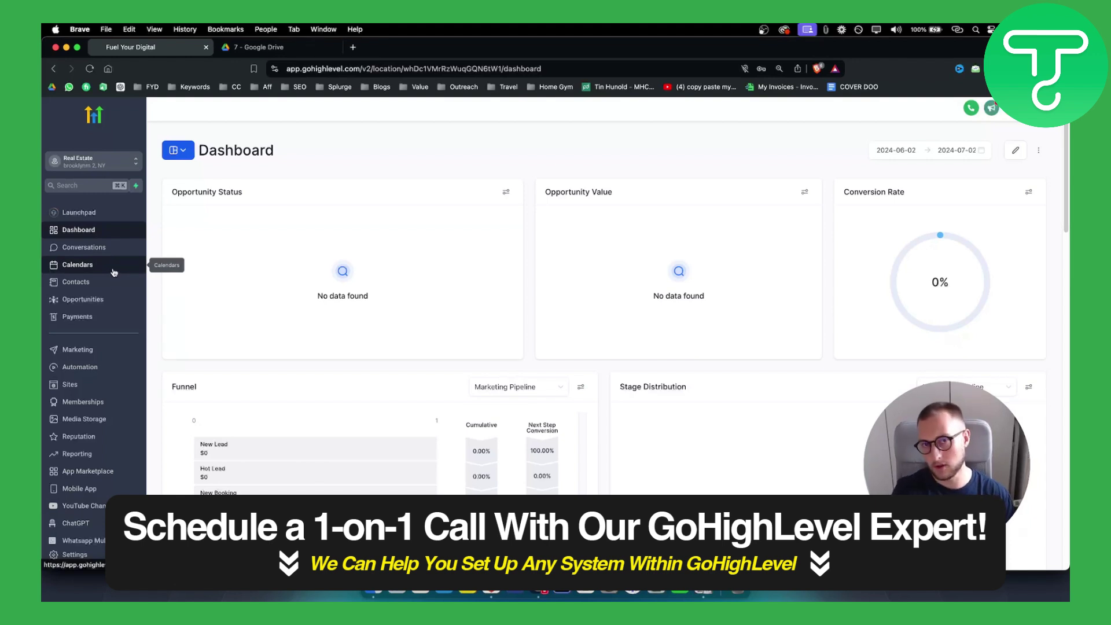
left_click(81, 386)
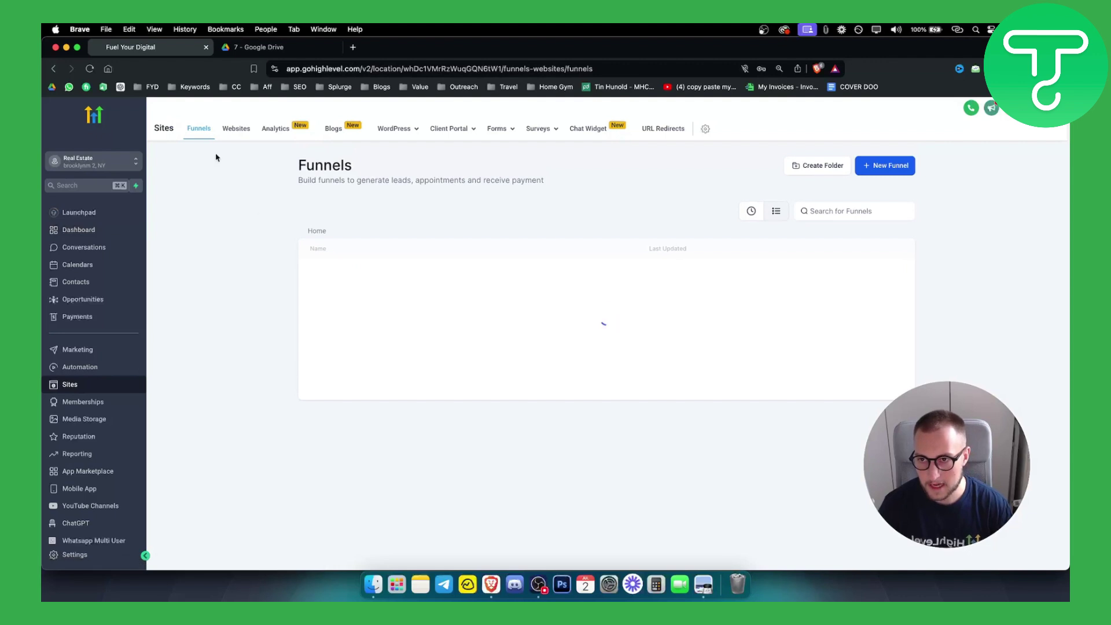
left_click(236, 128)
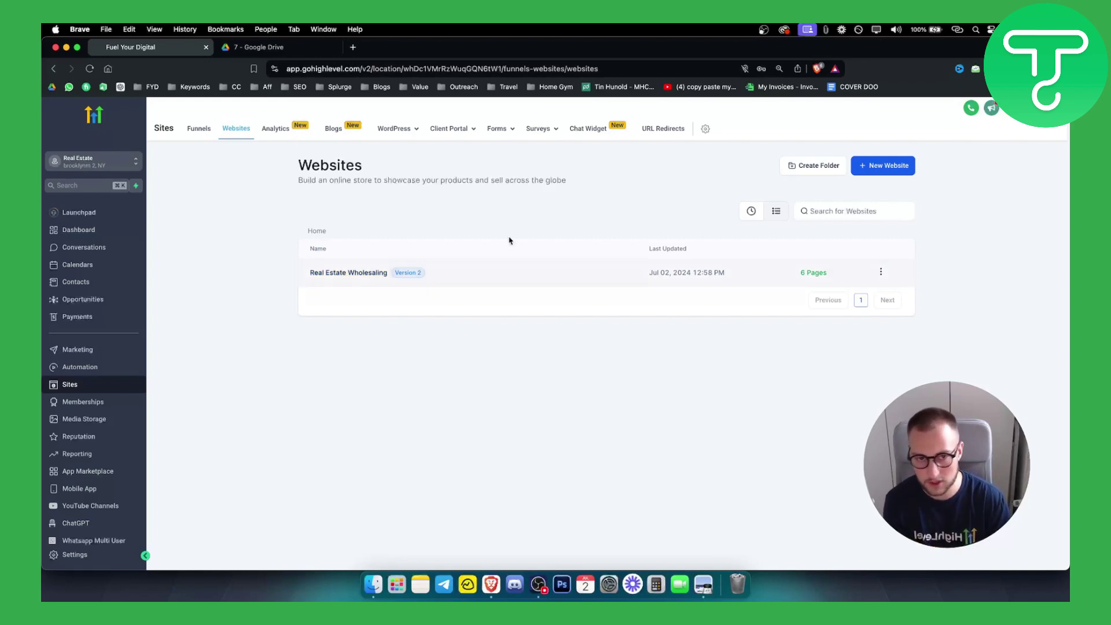
left_click(906, 166)
left_click(689, 366)
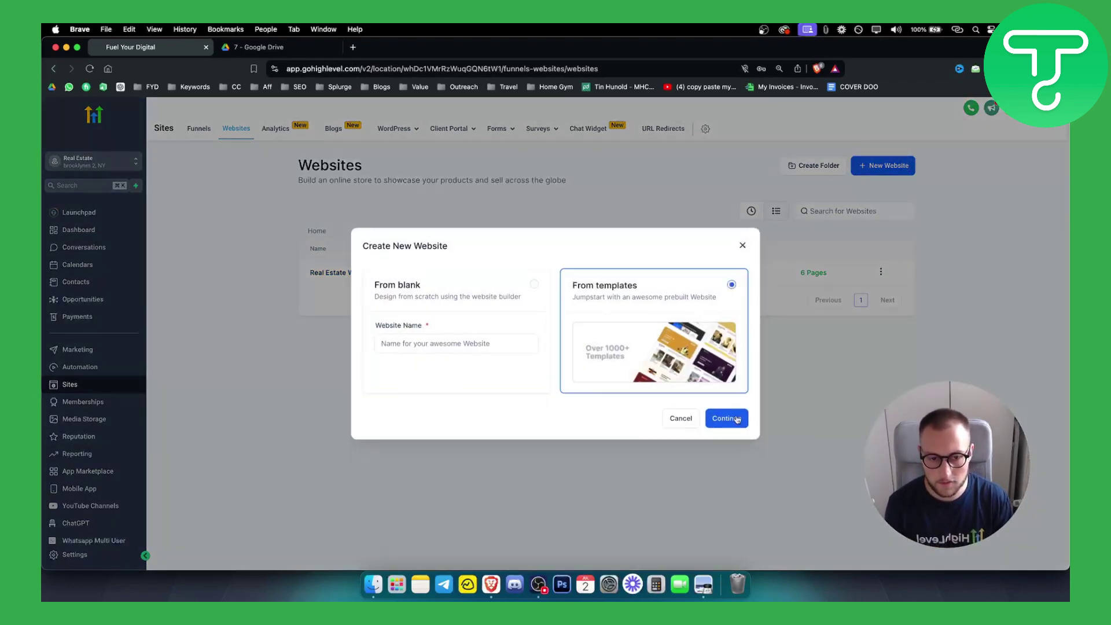
left_click(736, 420)
type("real estate")
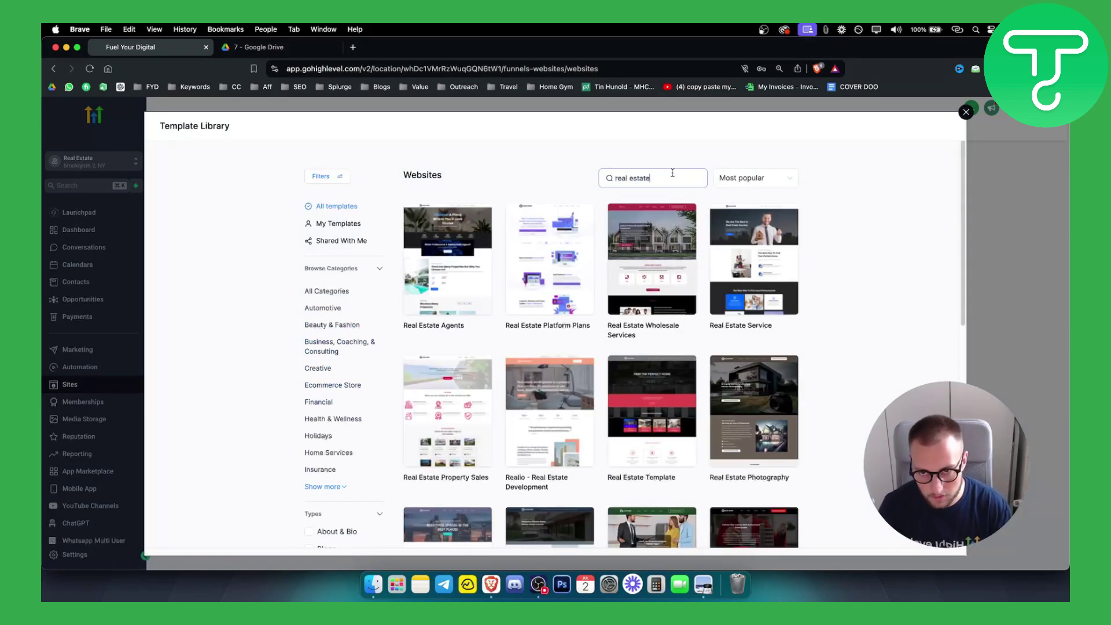
mouse_move(473, 225)
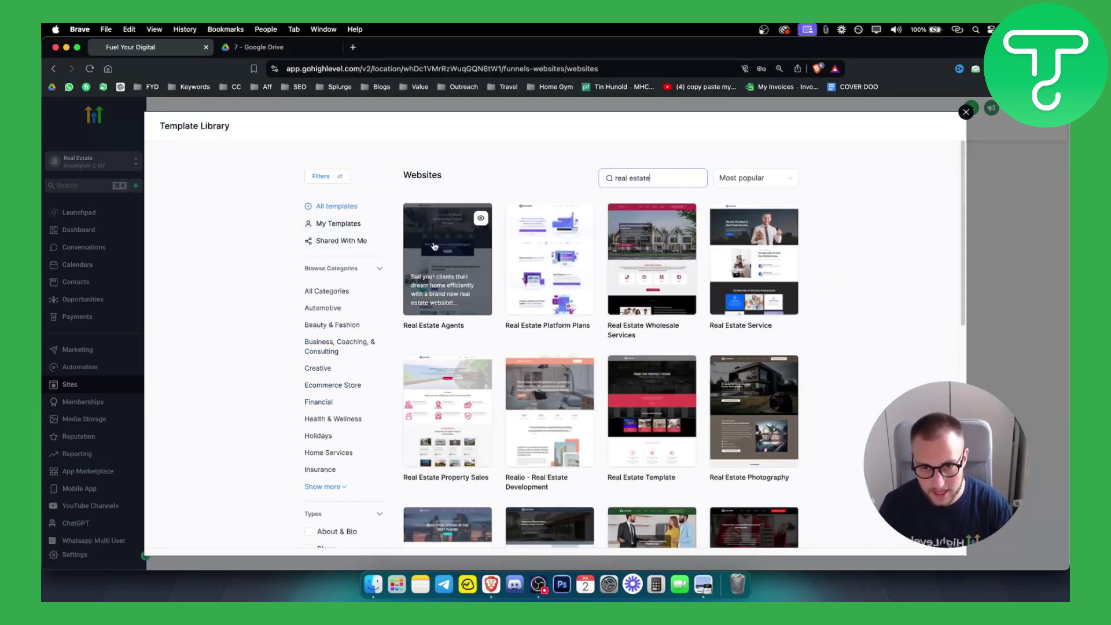
left_click(481, 218)
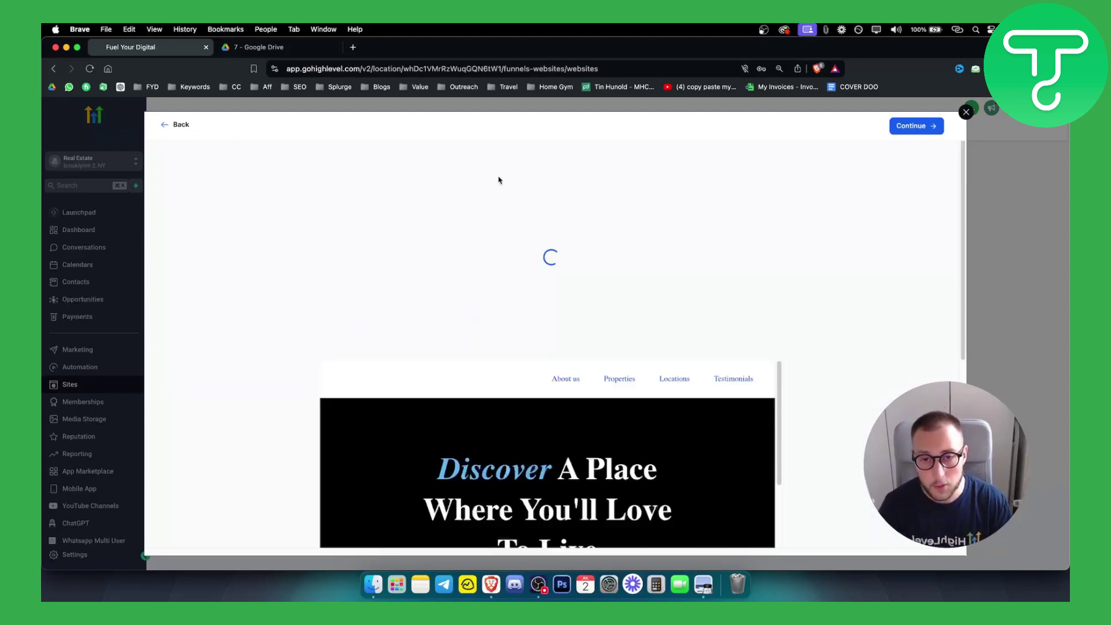
scroll(560, 308, "down", 5)
scroll(560, 308, "up", 3)
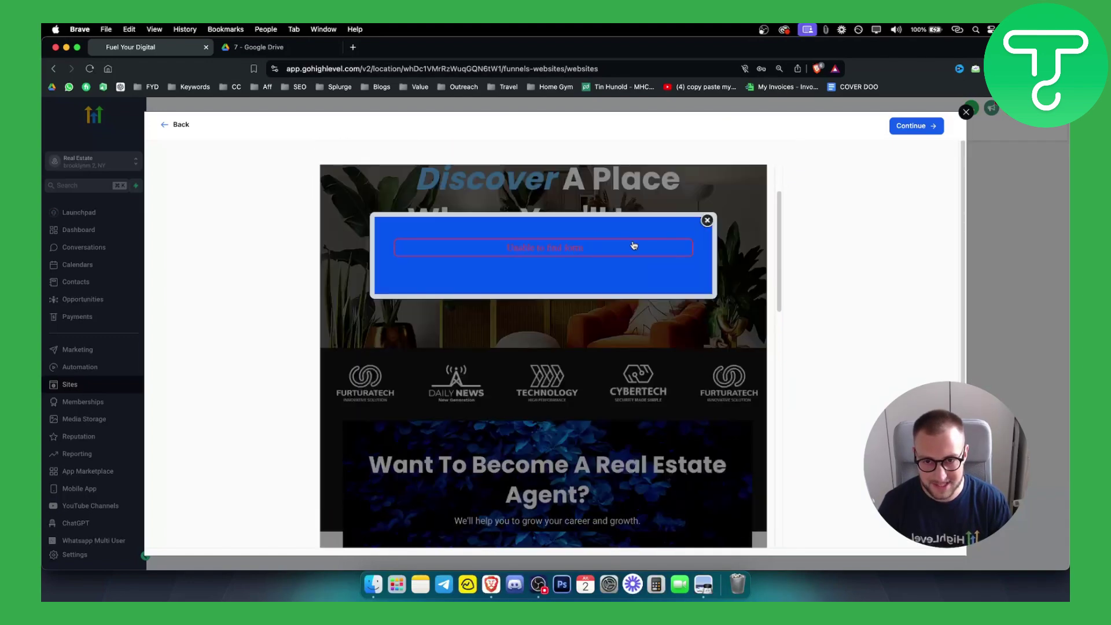
scroll(634, 245, "down", 4)
left_click(707, 221)
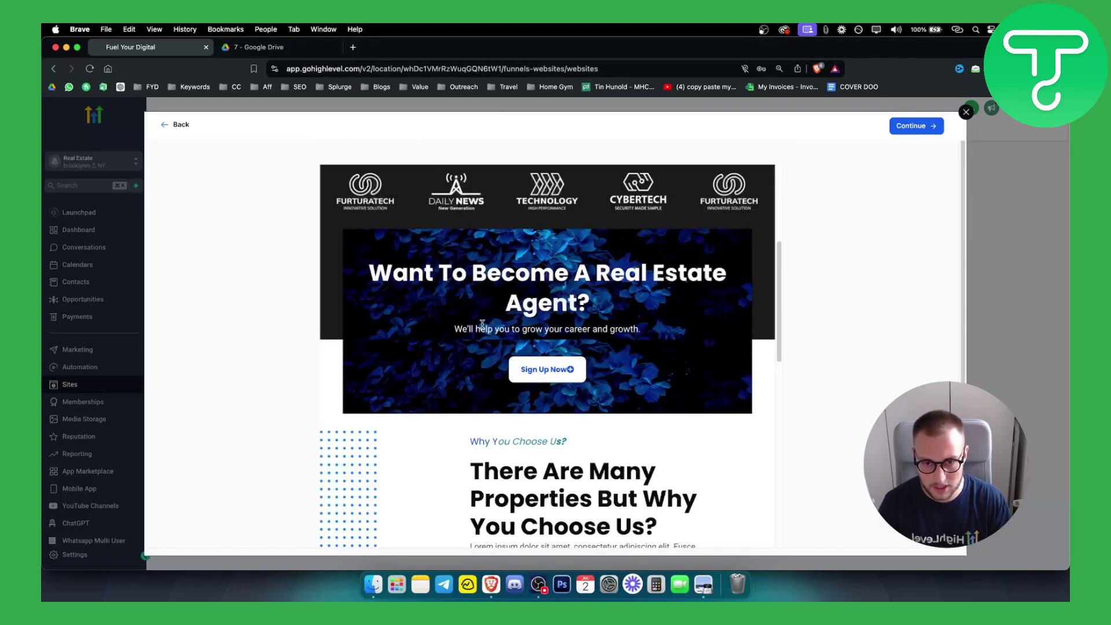
scroll(545, 298, "up", 5)
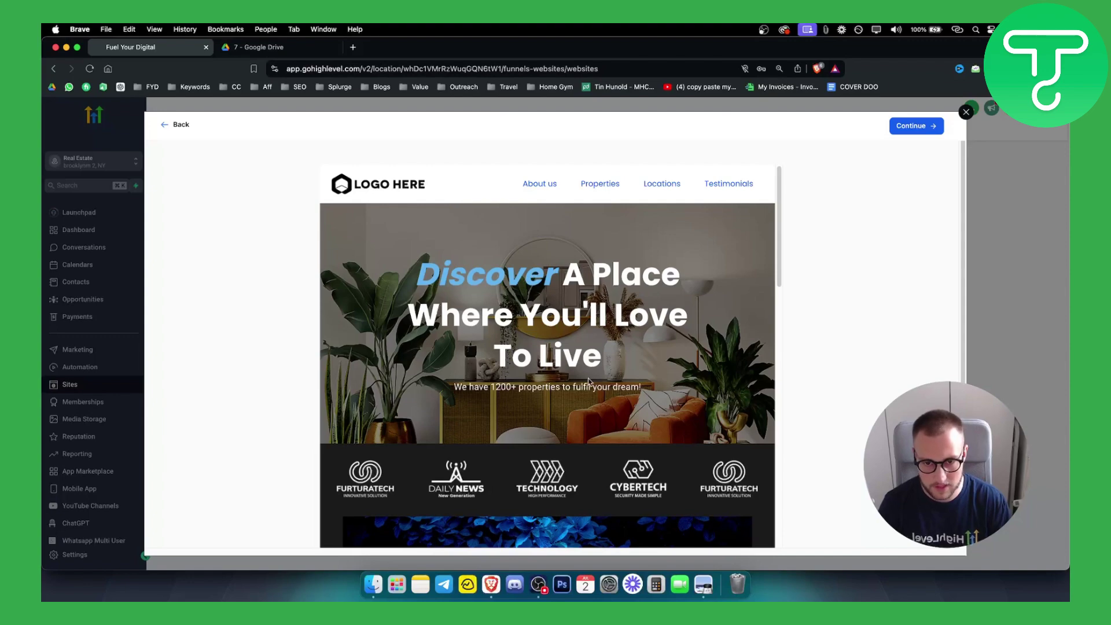
scroll(521, 370, "down", 10)
scroll(536, 387, "down", 6)
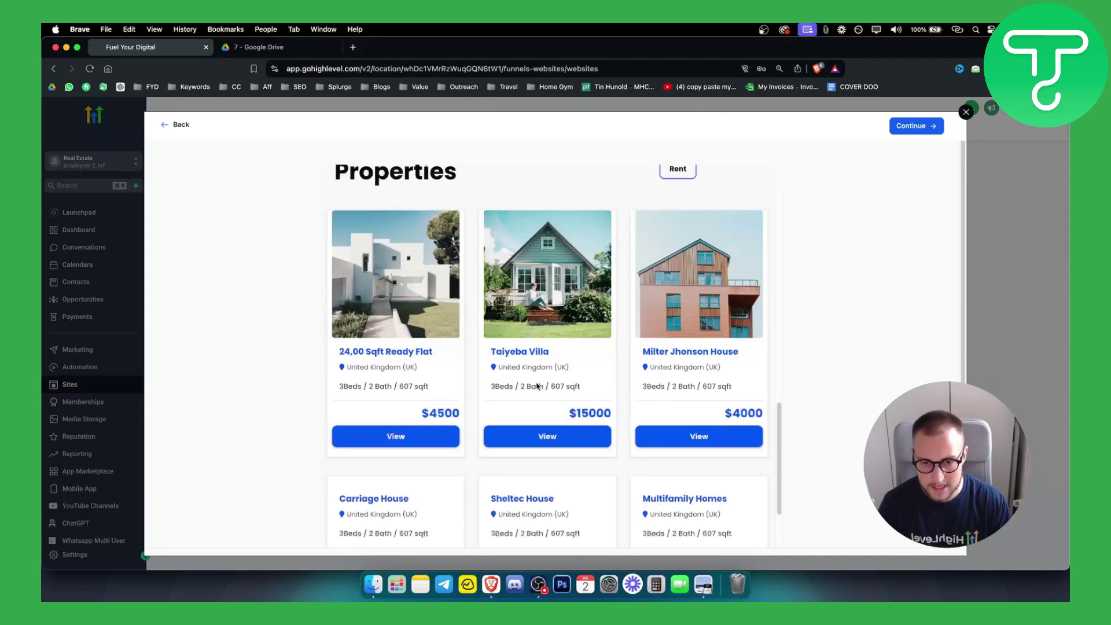
scroll(536, 387, "up", 12)
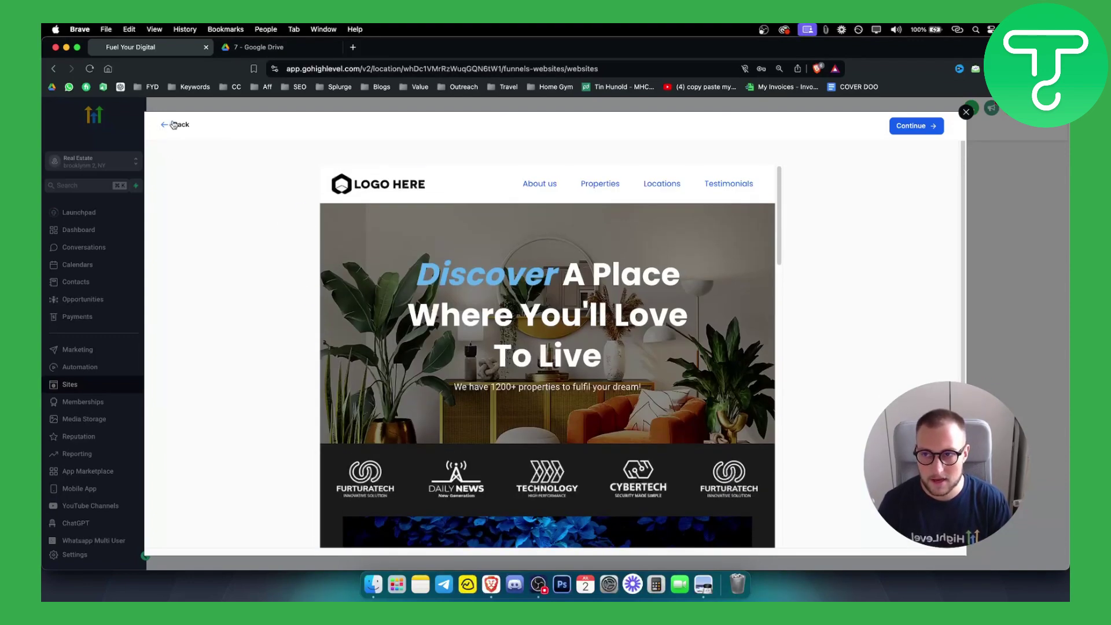
left_click(168, 125)
left_click(966, 112)
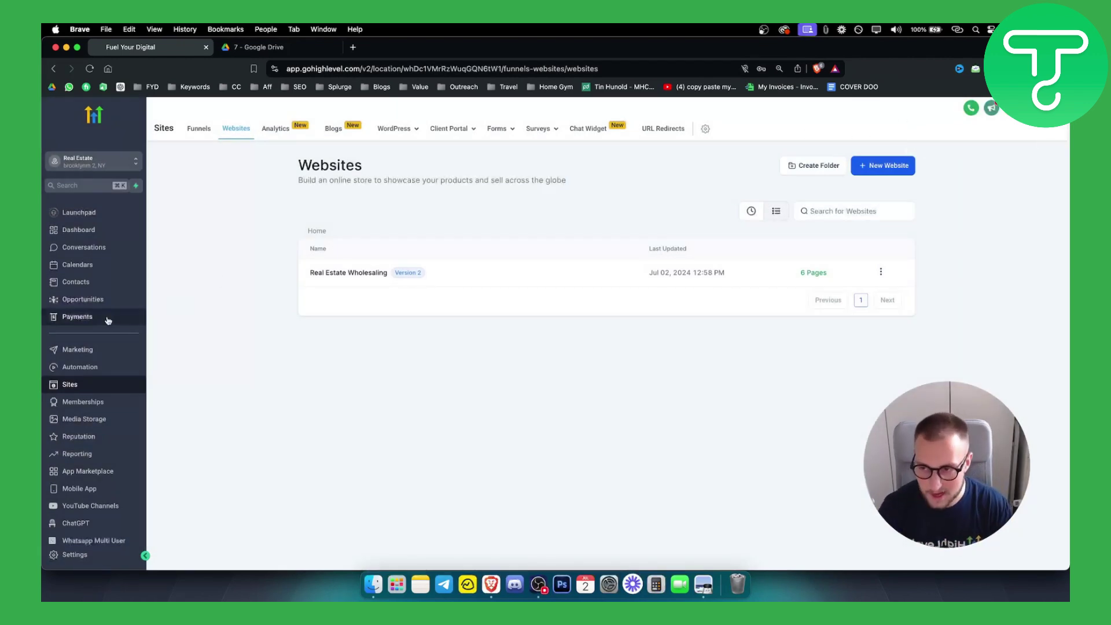
Open Automation and list the six draft workflows in the Marketing Workflows folder
left_click(97, 371)
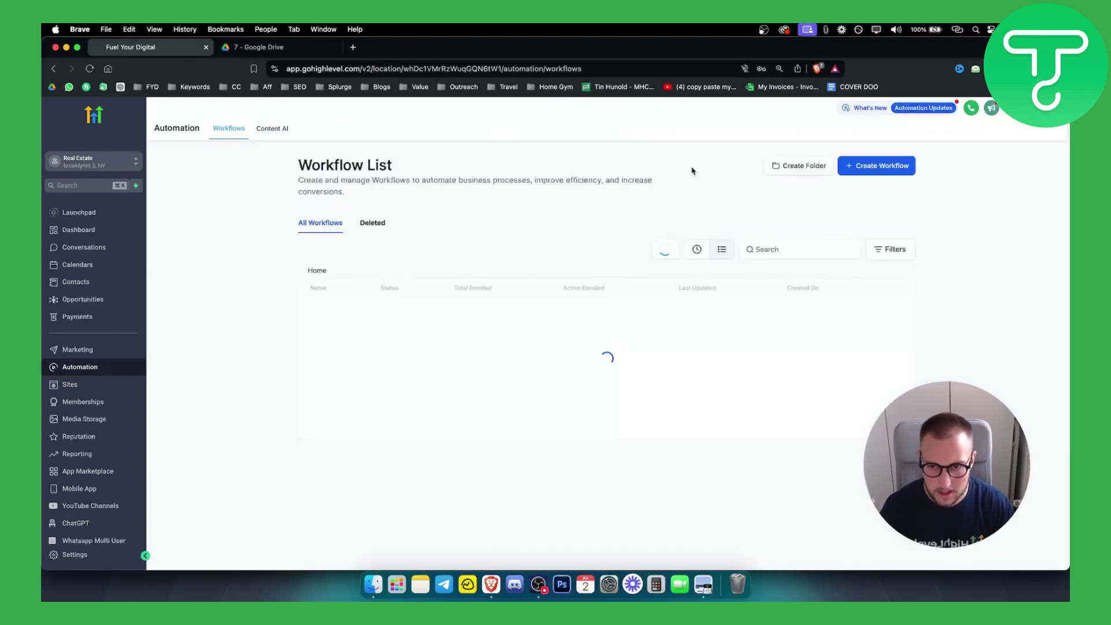
left_click(367, 322)
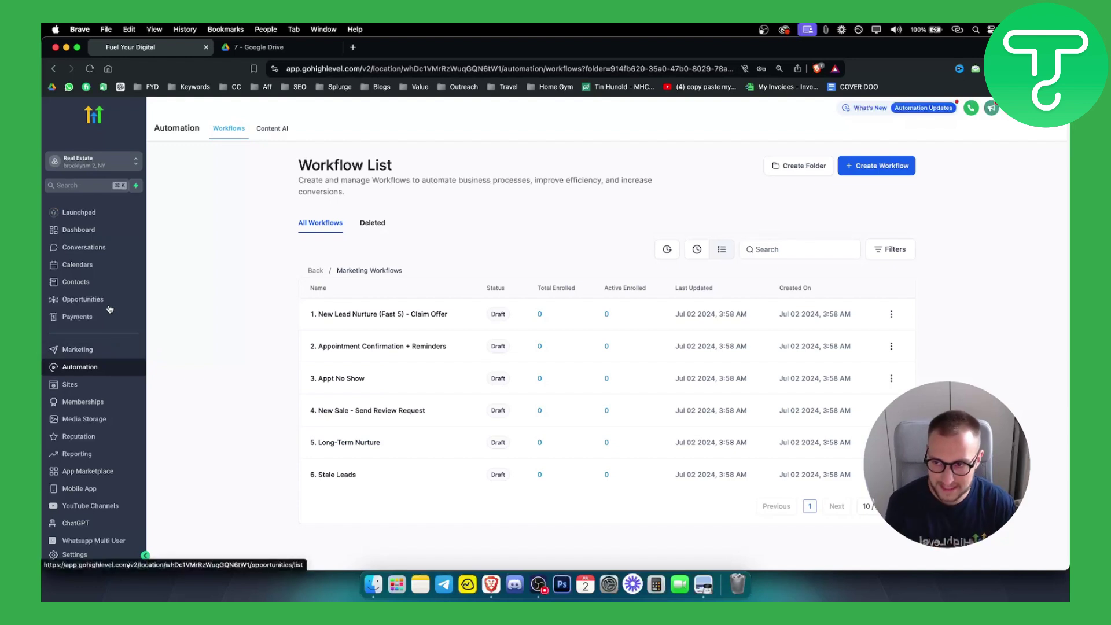
Go to Opportunities, check the Pipelines tab, and return to the Marketing Pipeline board
left_click(74, 301)
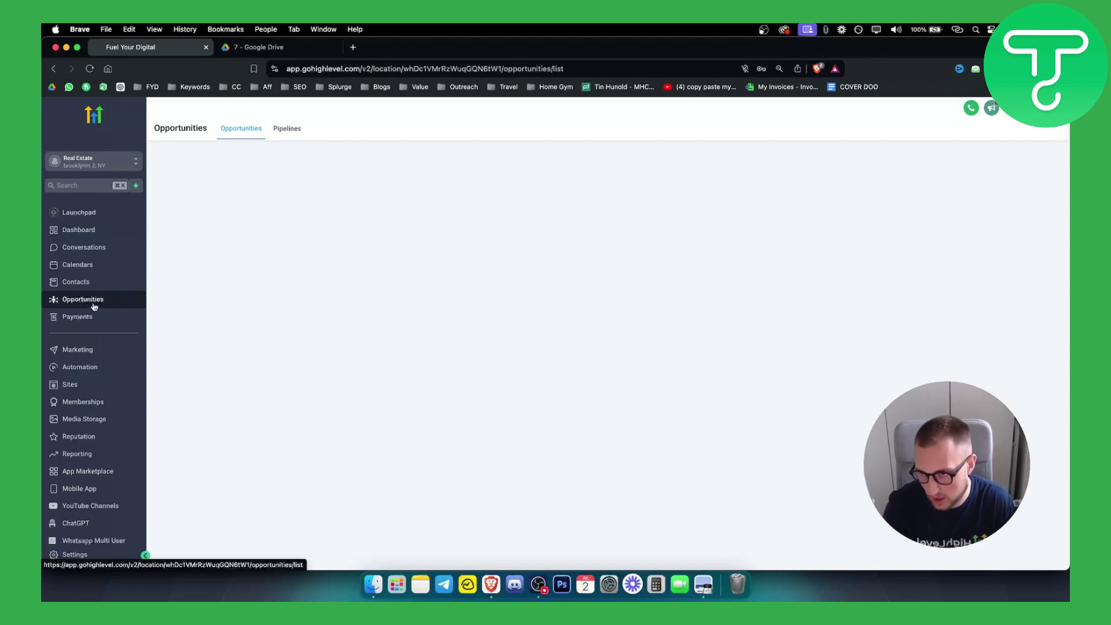
left_click(281, 129)
left_click(241, 129)
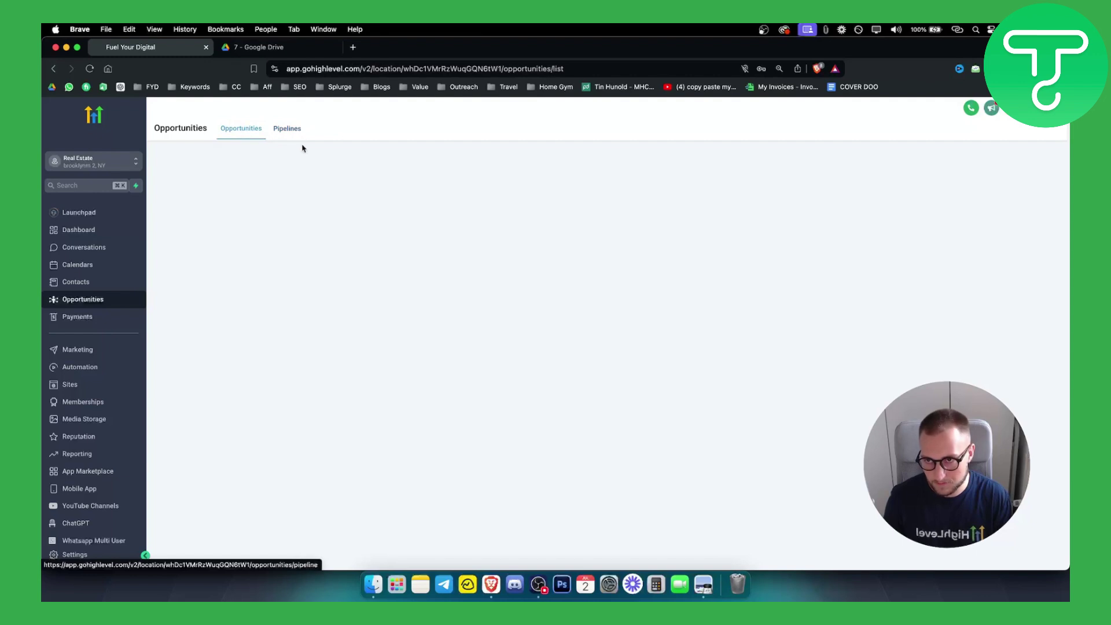
left_click(292, 129)
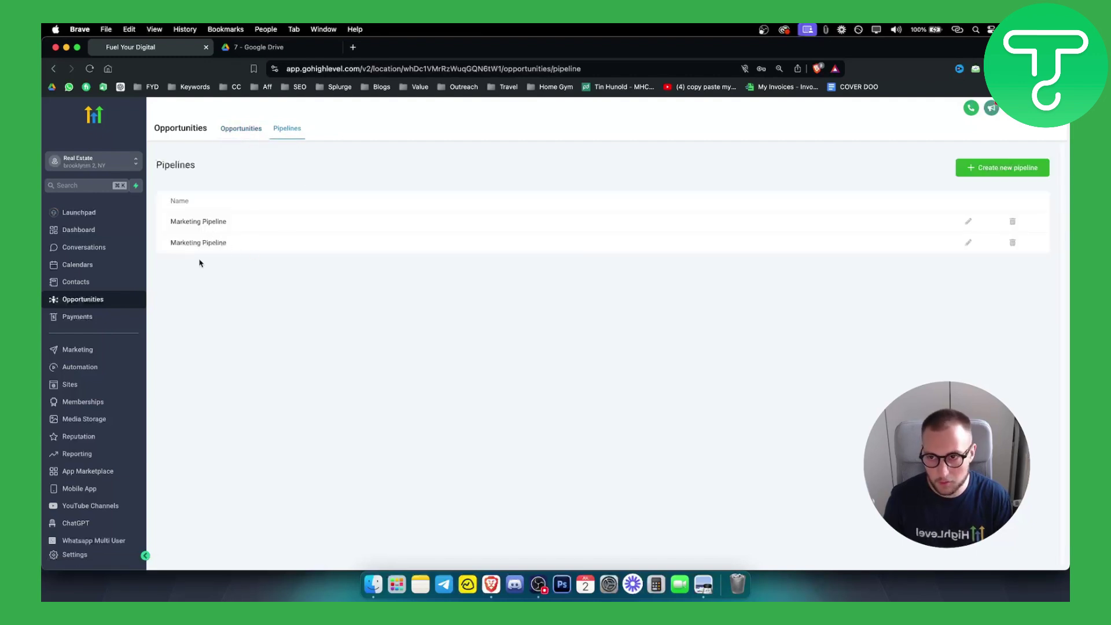
left_click(238, 129)
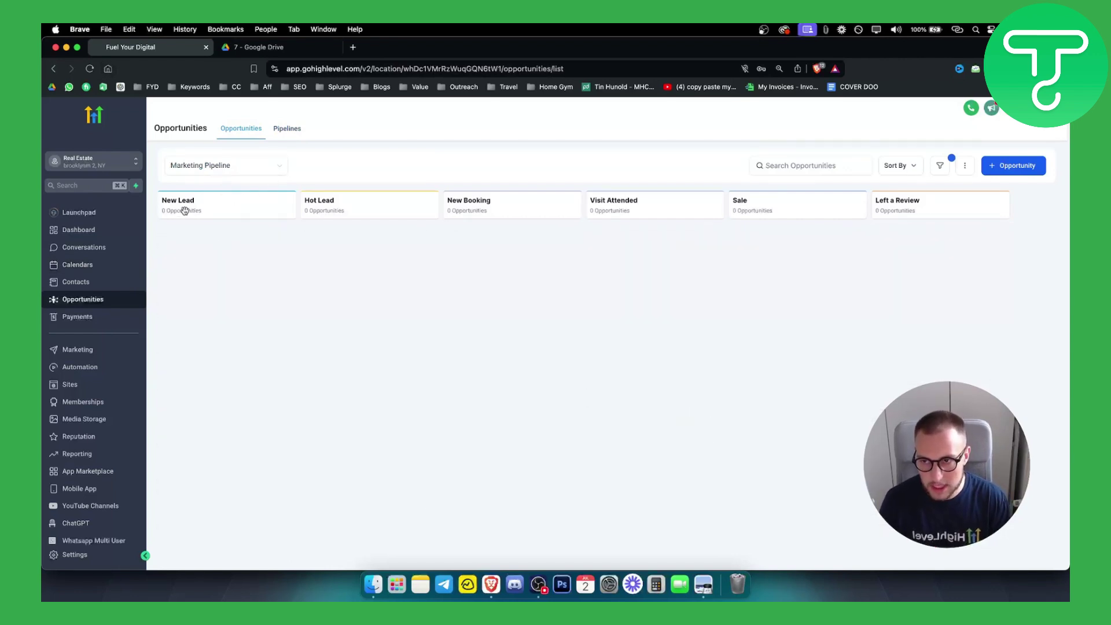
Look over the Add new opportunity form, then go to Add/Manage Fields for custom fields
left_click(1007, 170)
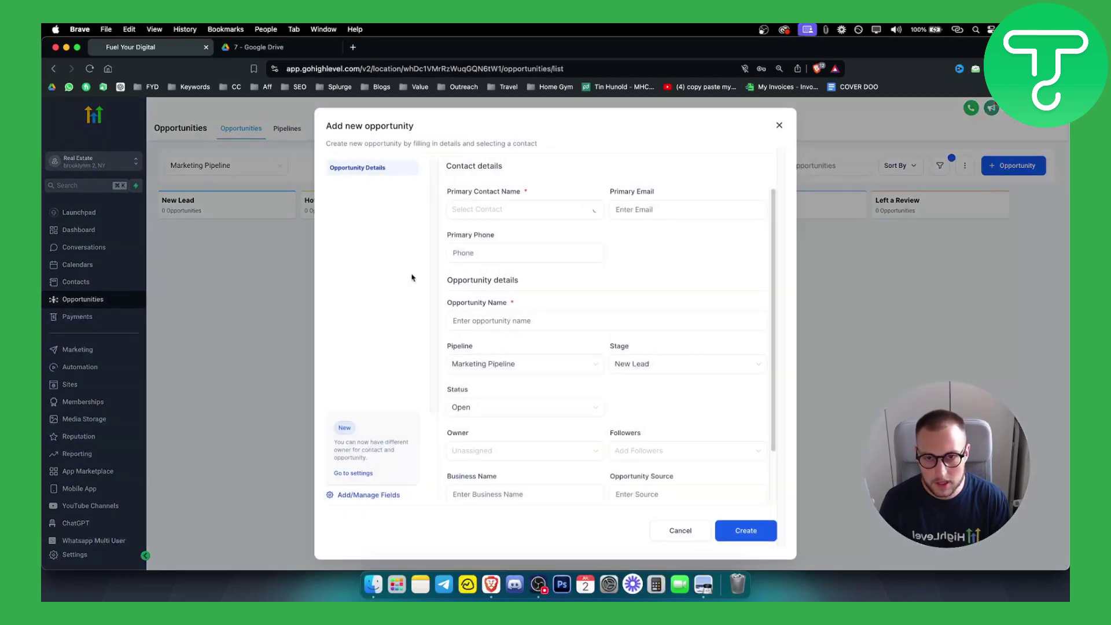
left_click(493, 206)
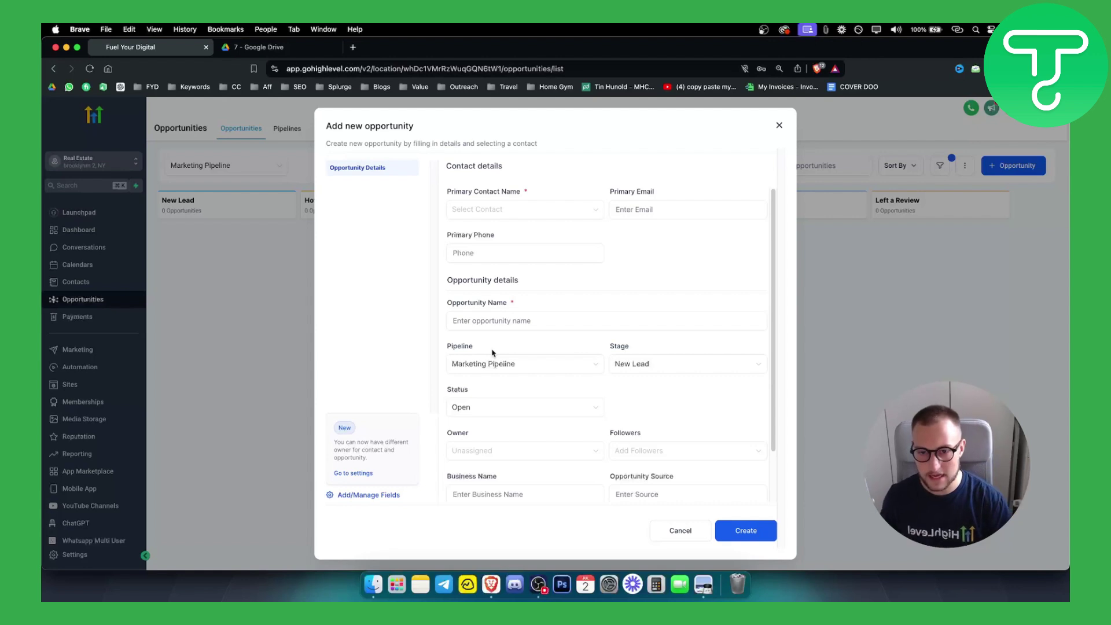
scroll(496, 354, "down", 2)
scroll(555, 440, "up", 2)
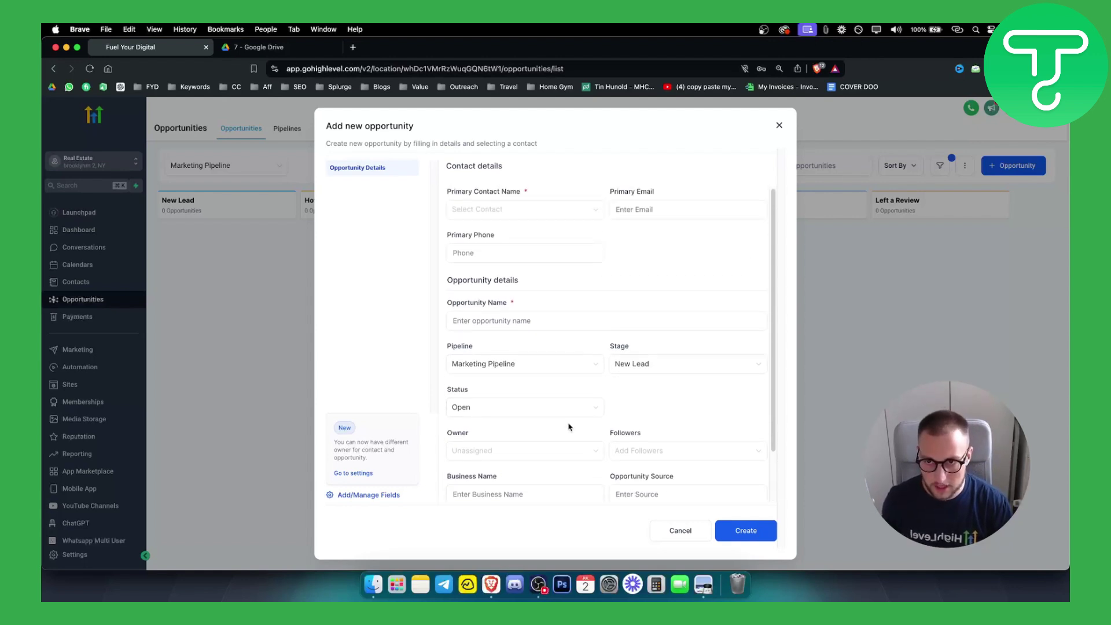
scroll(665, 324, "down", 2)
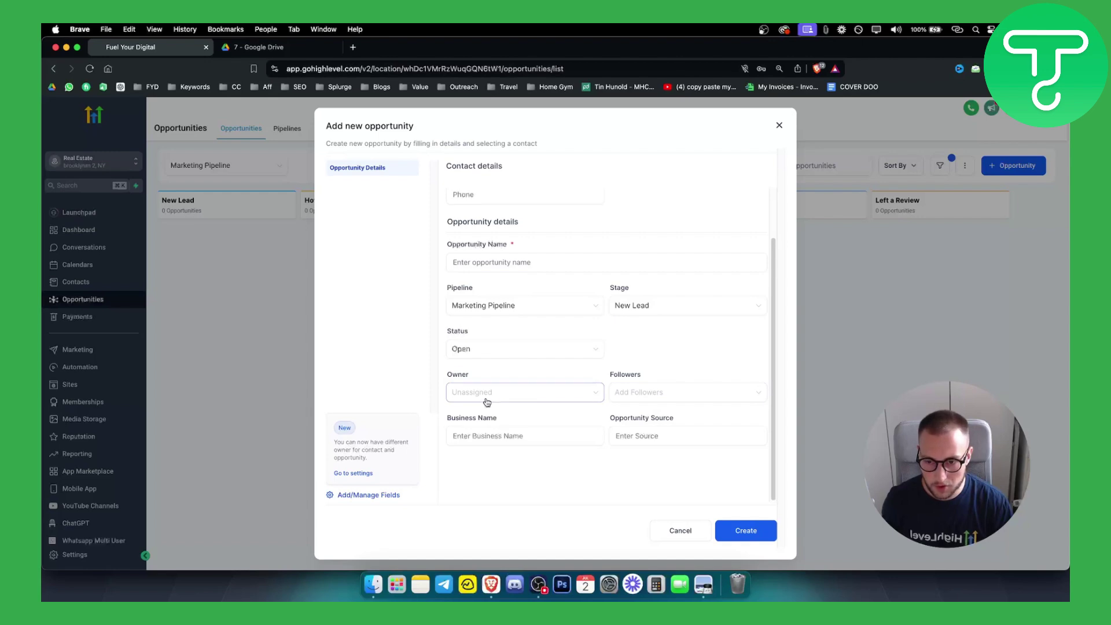
scroll(486, 399, "up", 1)
left_click(373, 496)
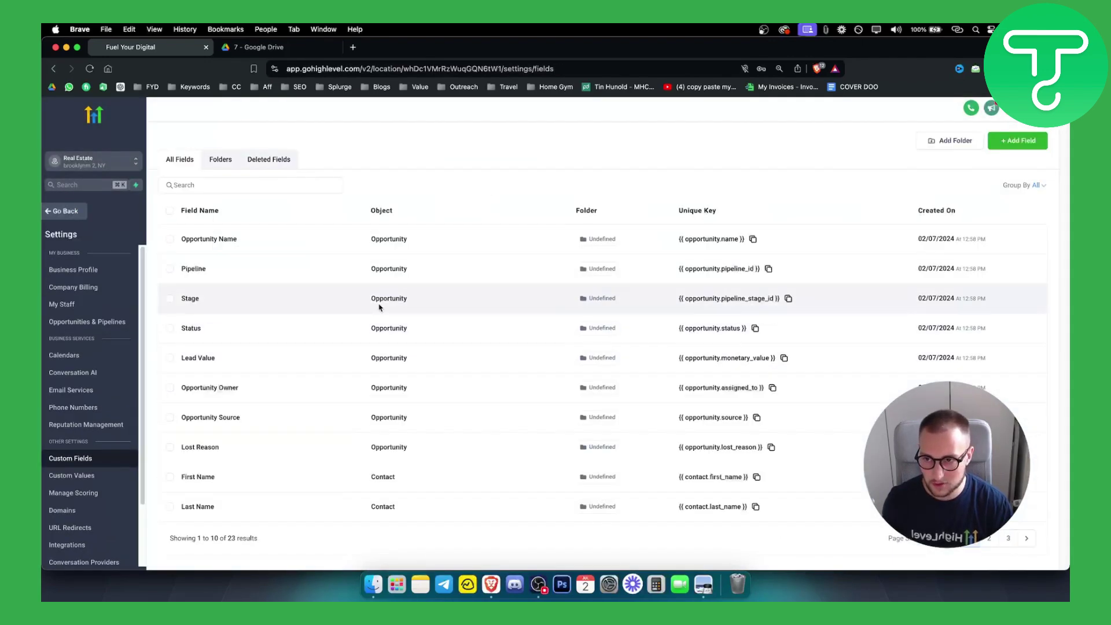
Open and cancel a New Custom Field form, then go back to the Marketing Pipeline board
left_click(1029, 142)
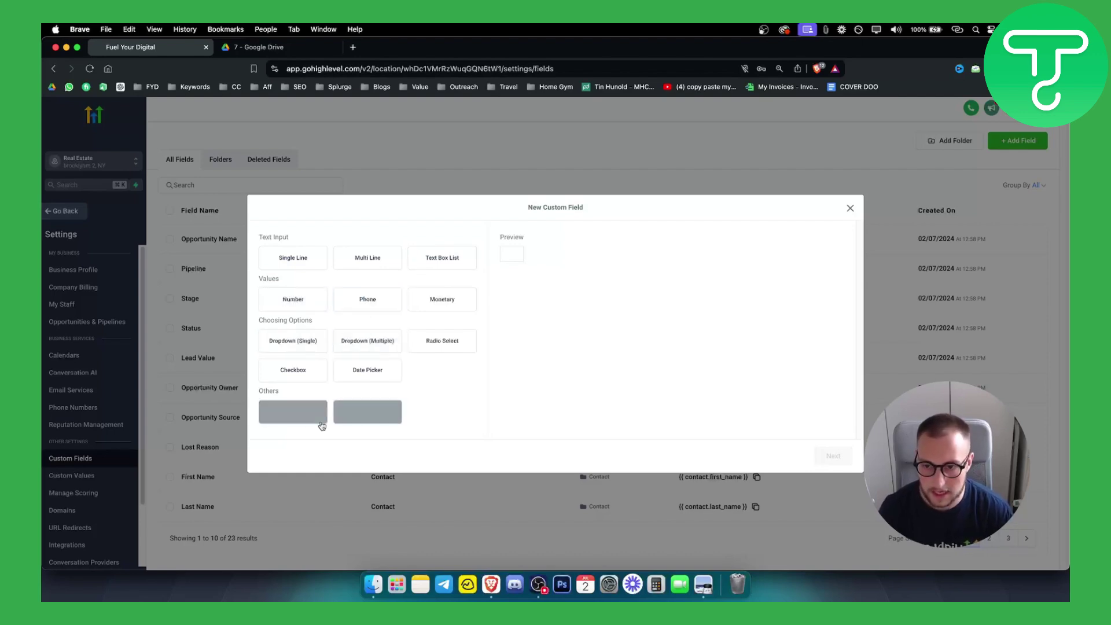
left_click(850, 209)
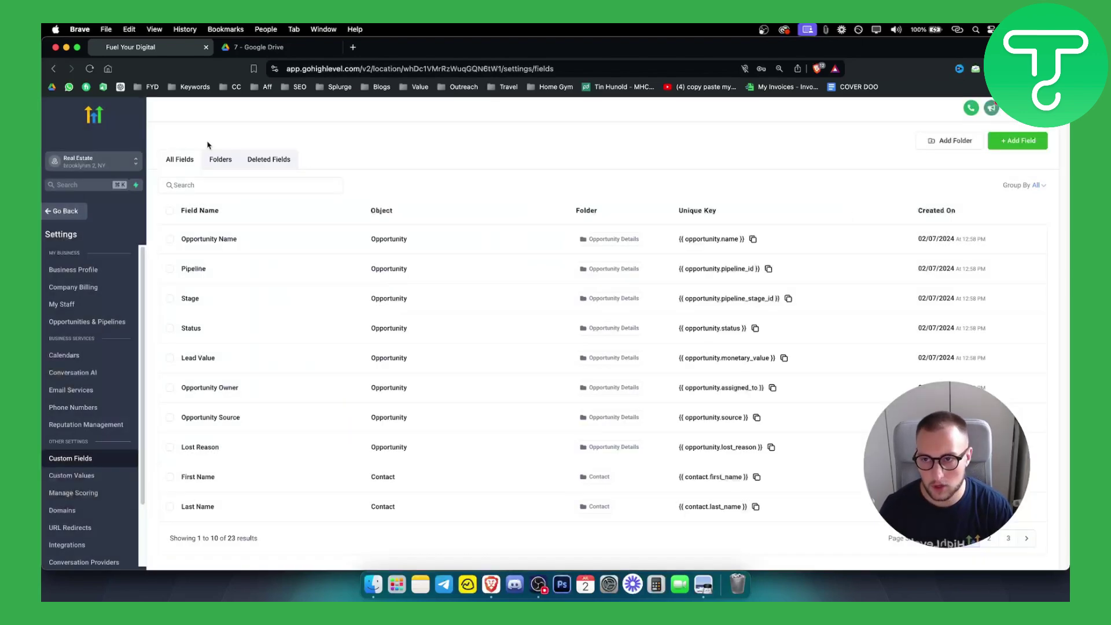
left_click(53, 68)
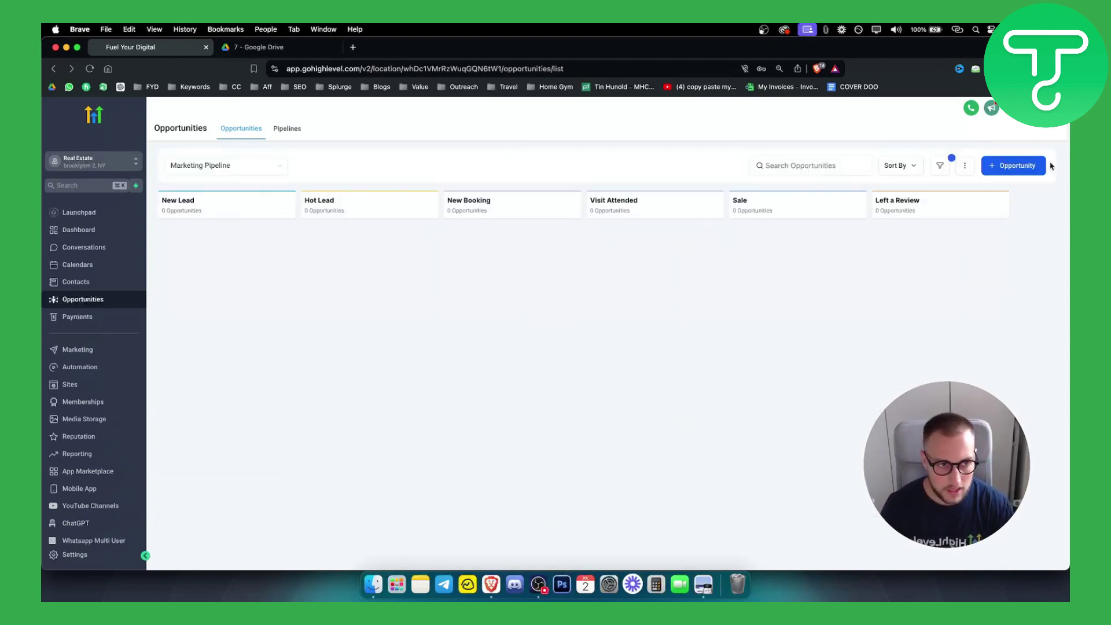
Start a new opportunity and enter the contact's e-mail address
left_click(1015, 166)
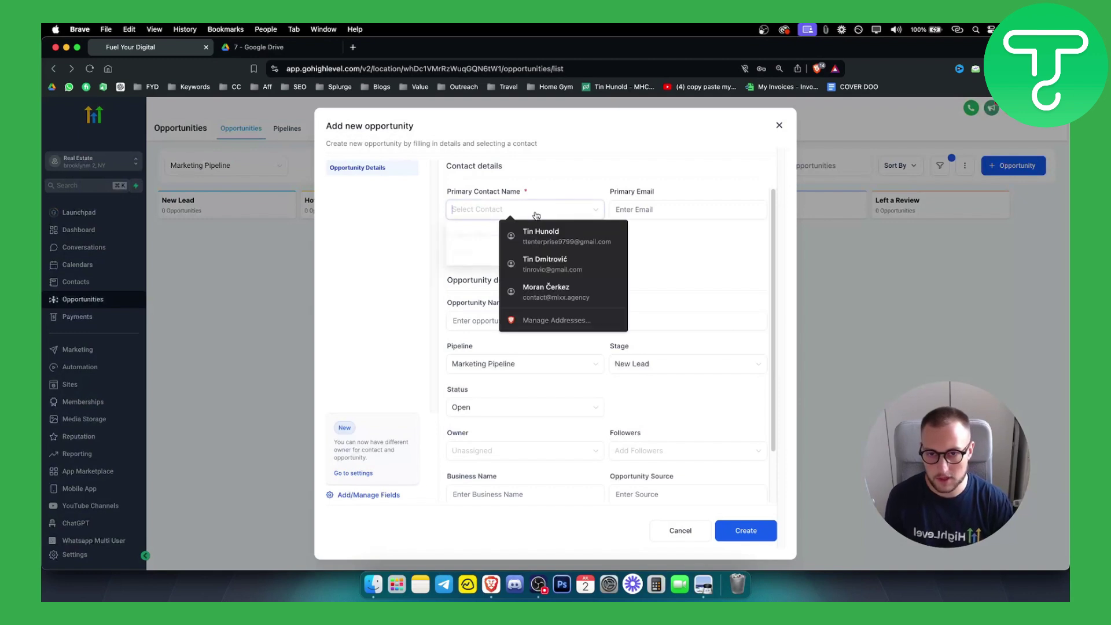
left_click(746, 241)
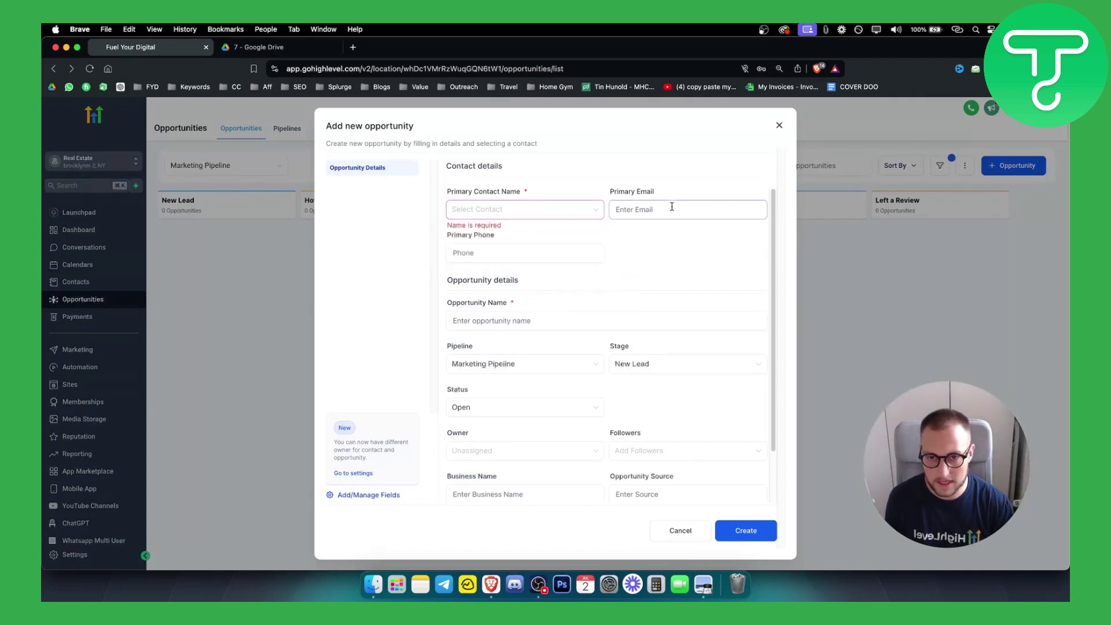
left_click(556, 210)
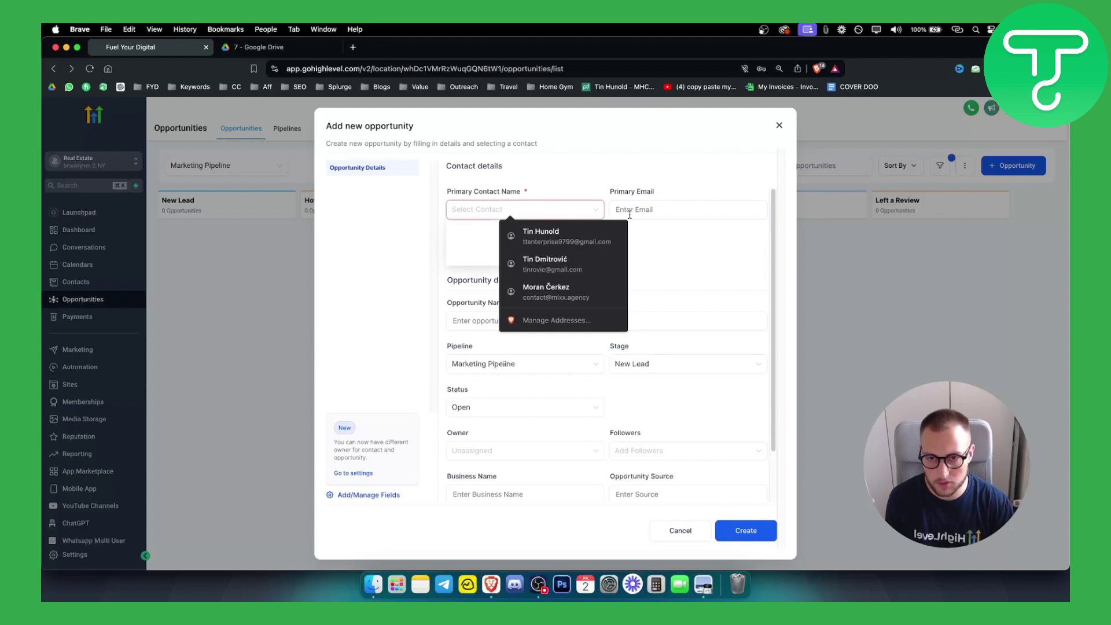
left_click(686, 210)
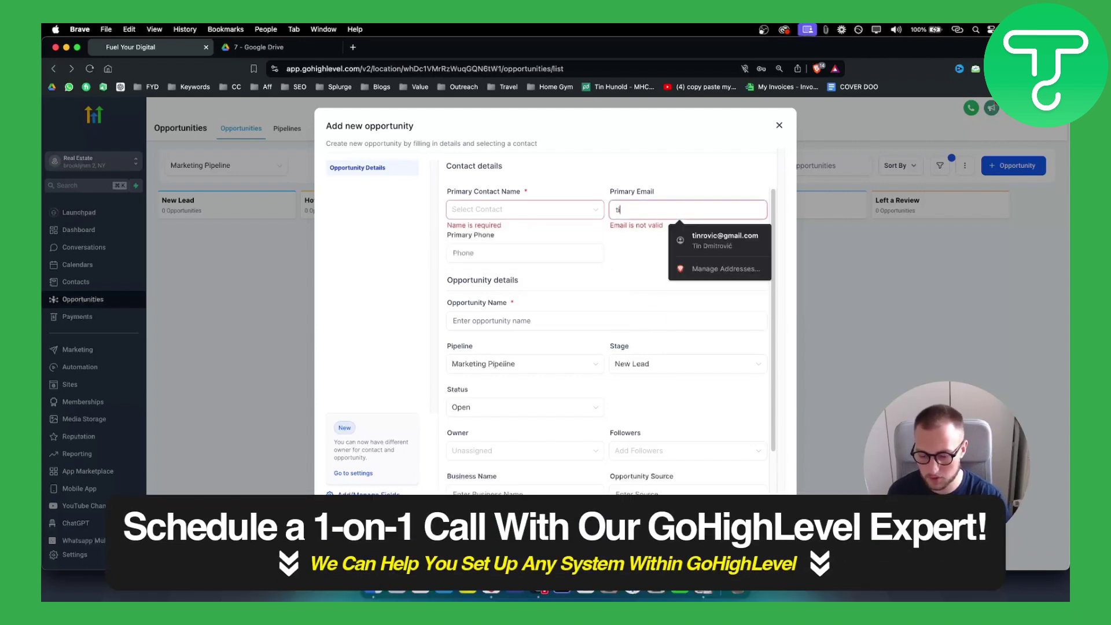
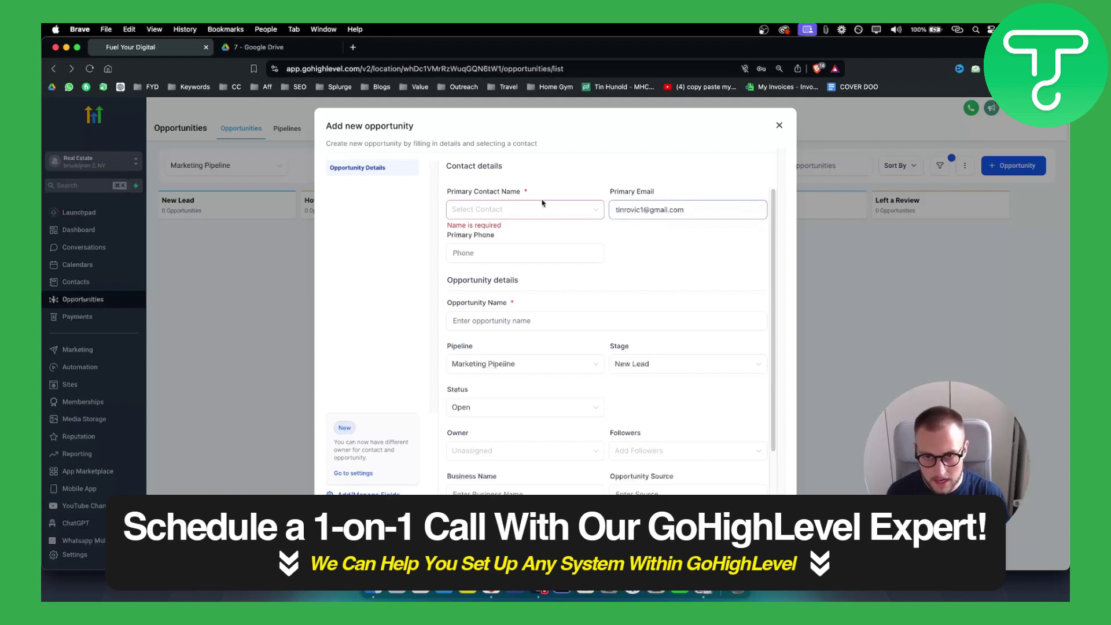
Create a new contact from the typed full name, then create and save the opportunity
left_click(543, 205)
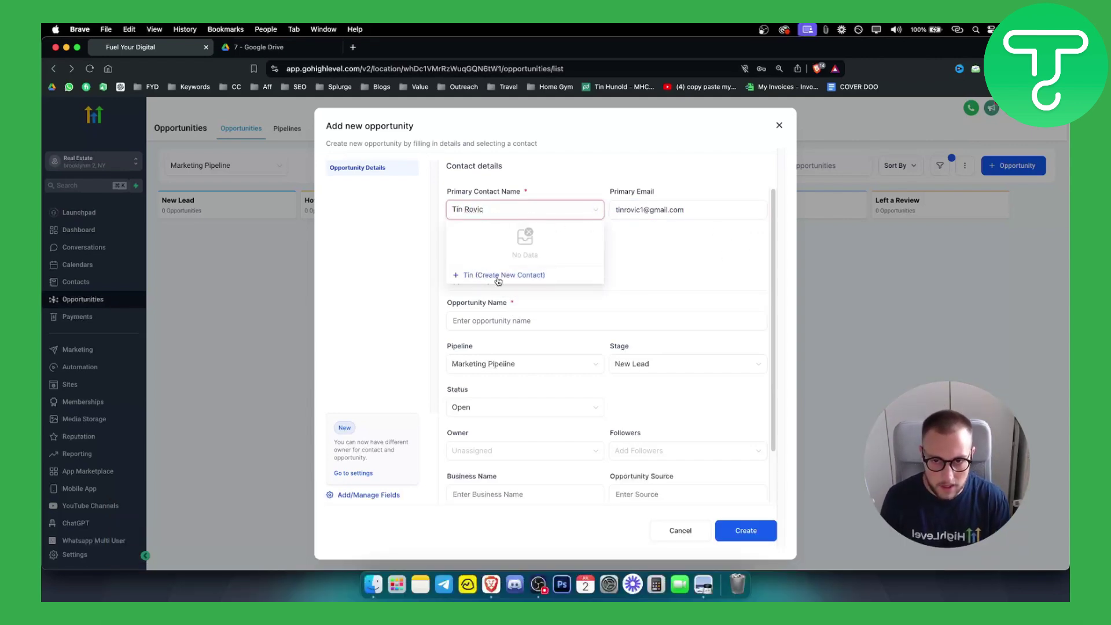
left_click(539, 275)
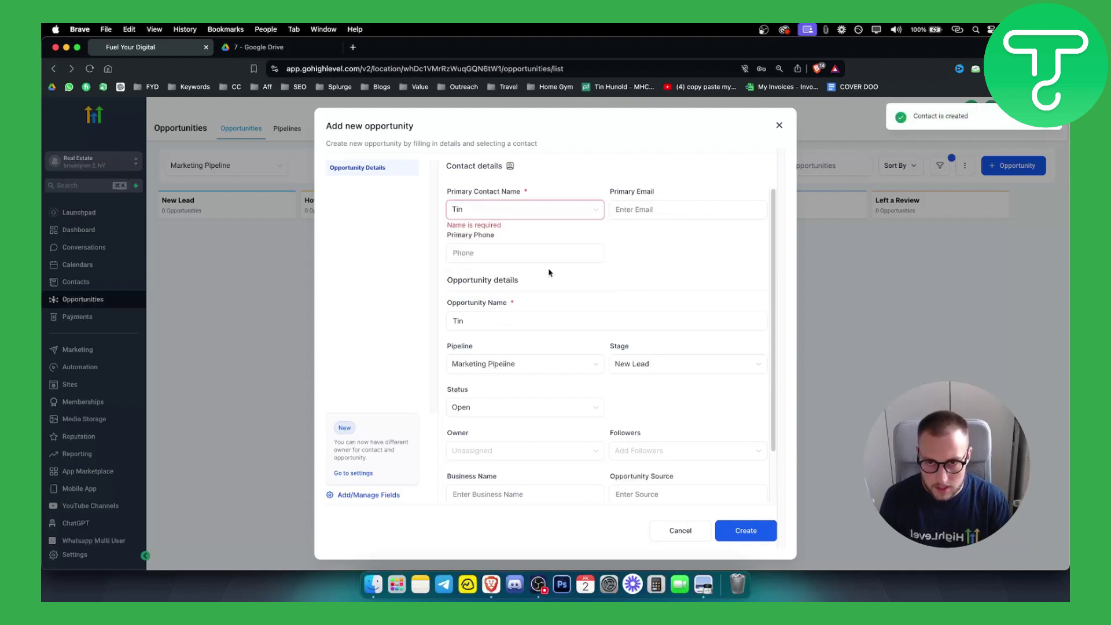
left_click(757, 530)
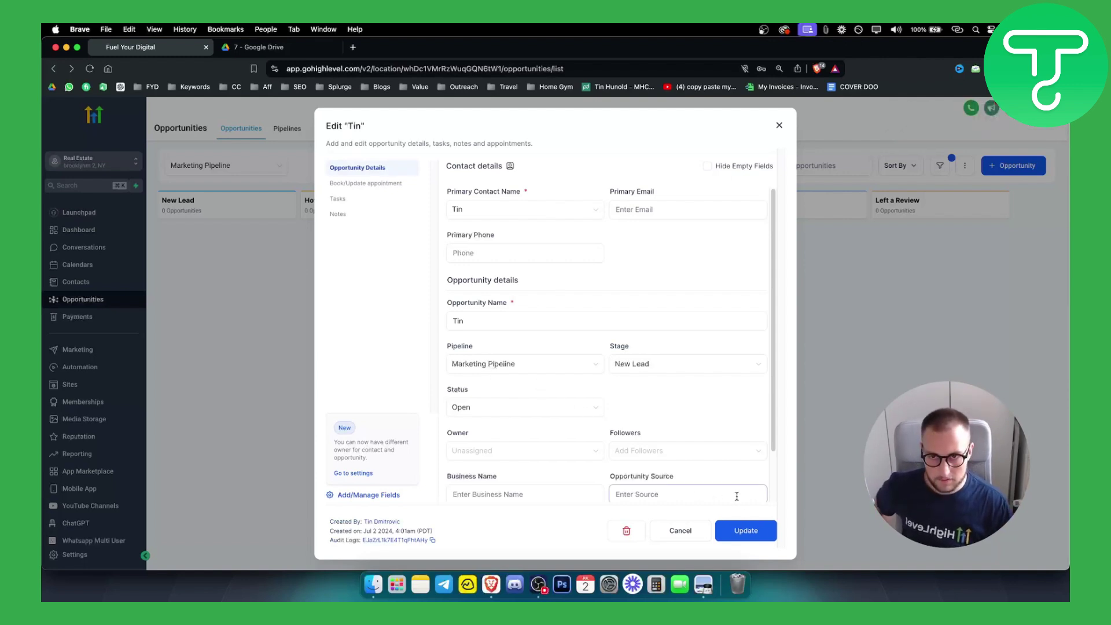
left_click(753, 538)
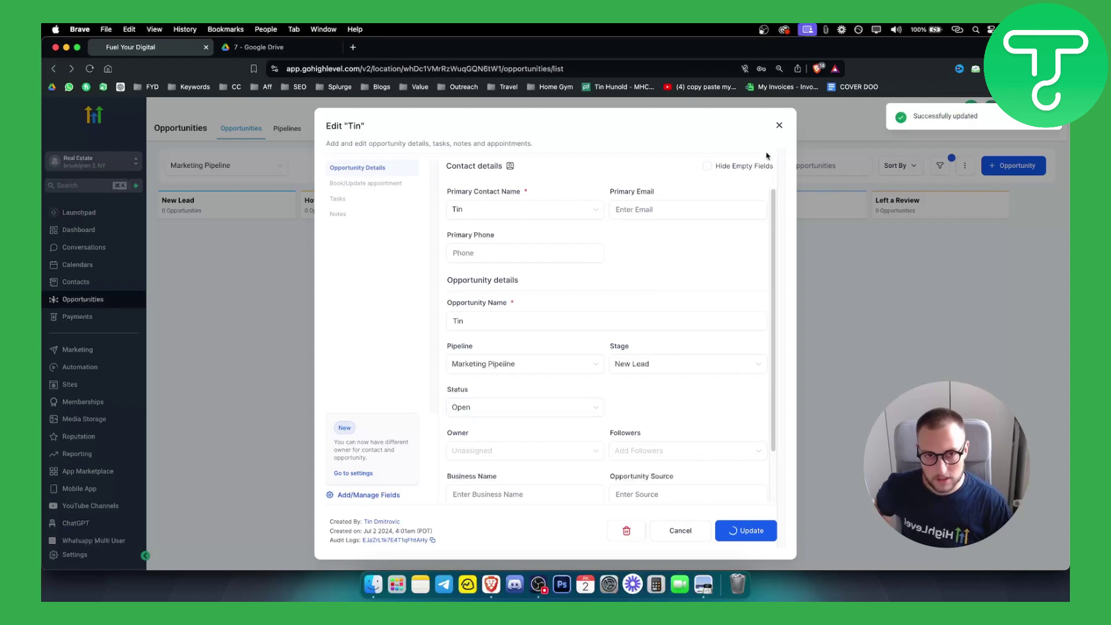
left_click(779, 126)
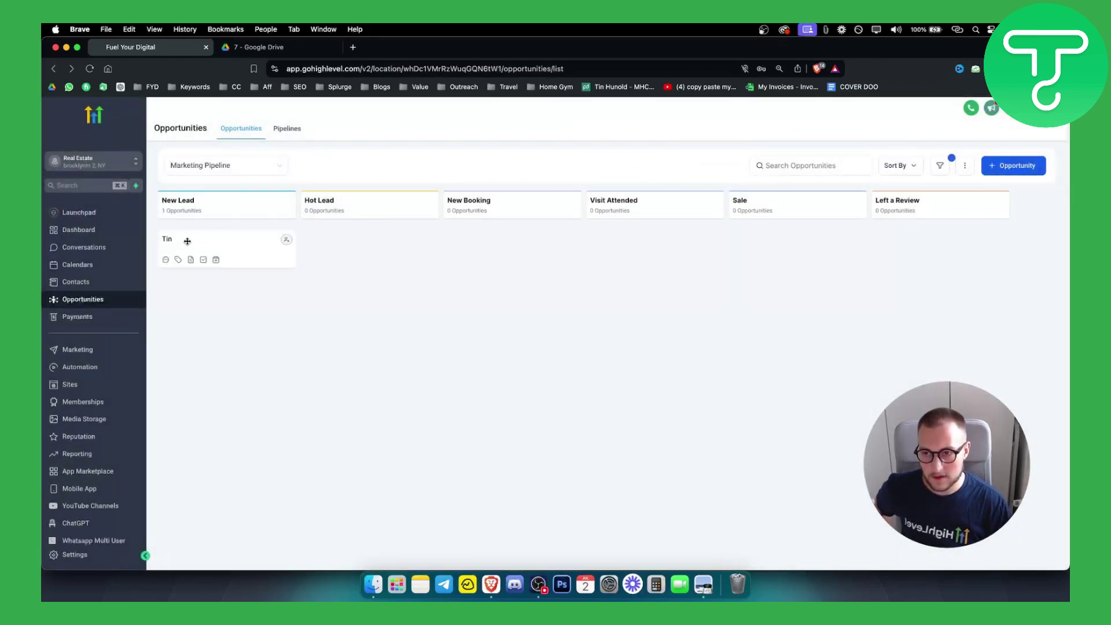
Drag the opportunity card to New Booking, Visit Attended and Sale, then back to New Lead
left_click_drag(187, 241, 198, 288)
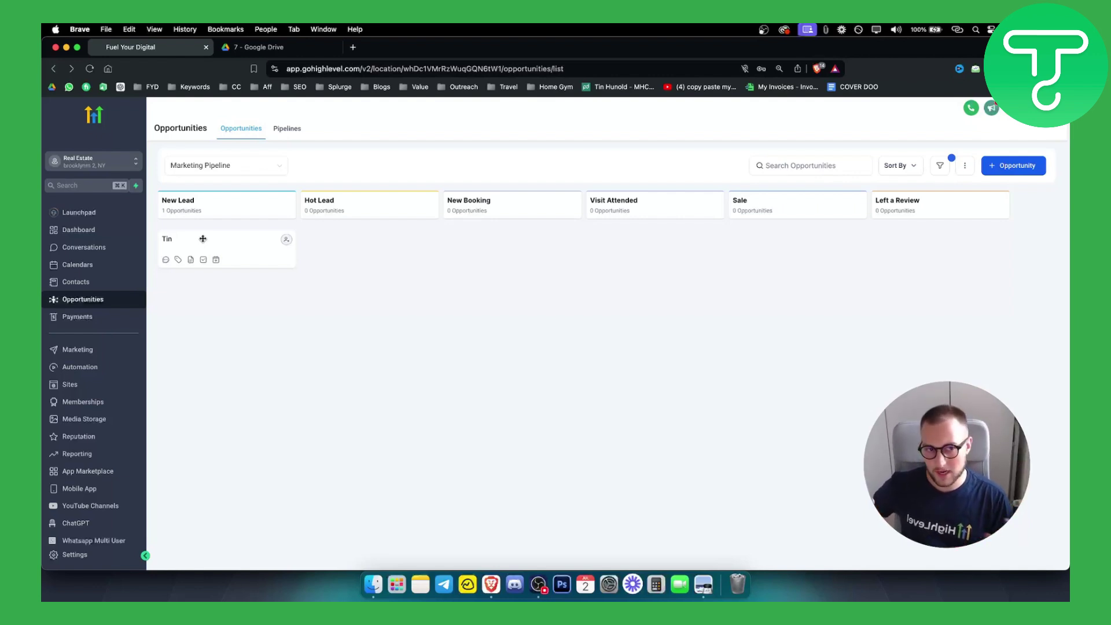
left_click_drag(202, 238, 484, 239)
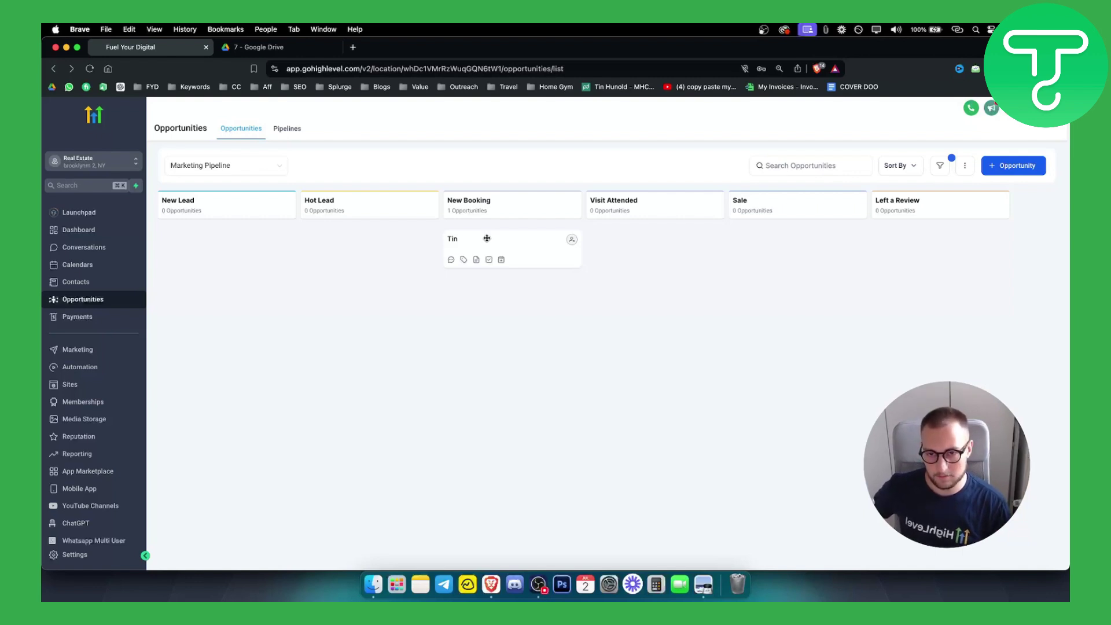
left_click_drag(486, 238, 639, 231)
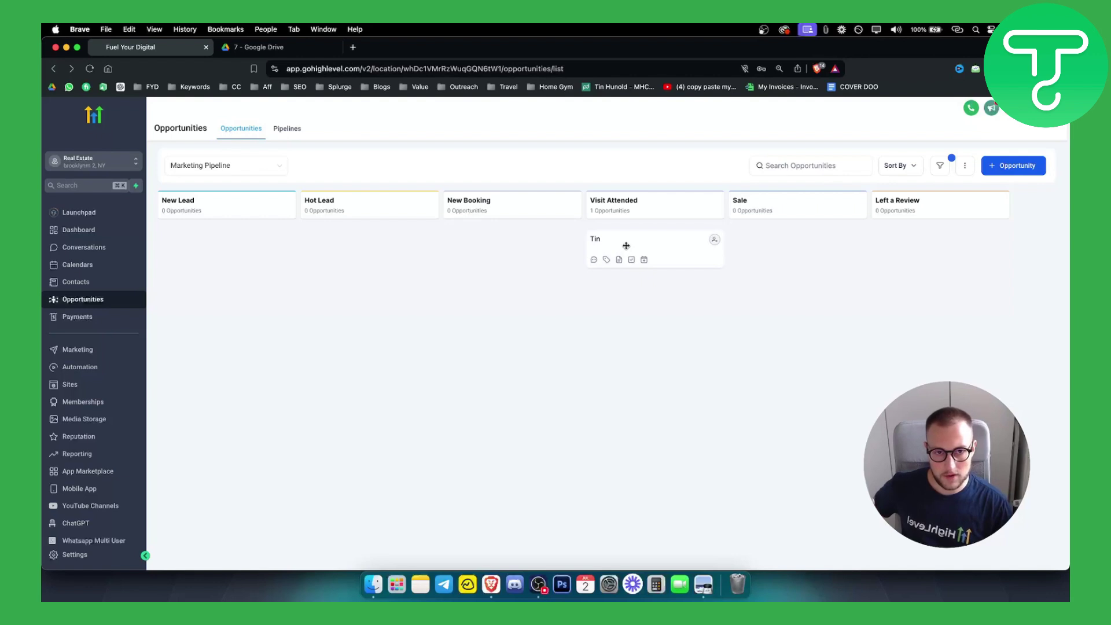
left_click_drag(625, 245, 775, 243)
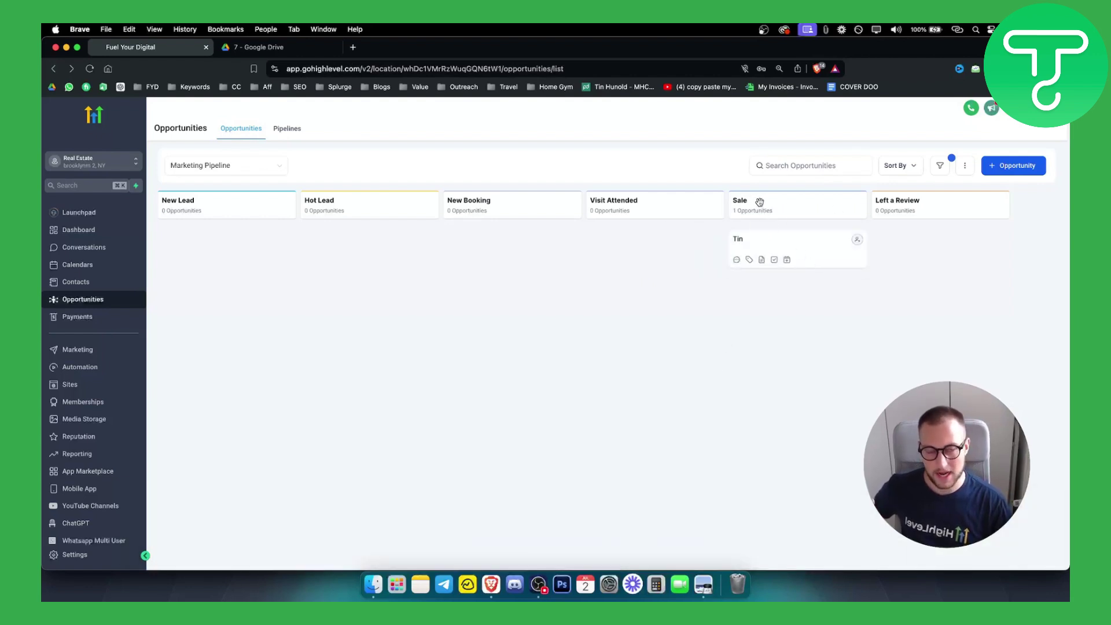
left_click_drag(767, 232, 231, 243)
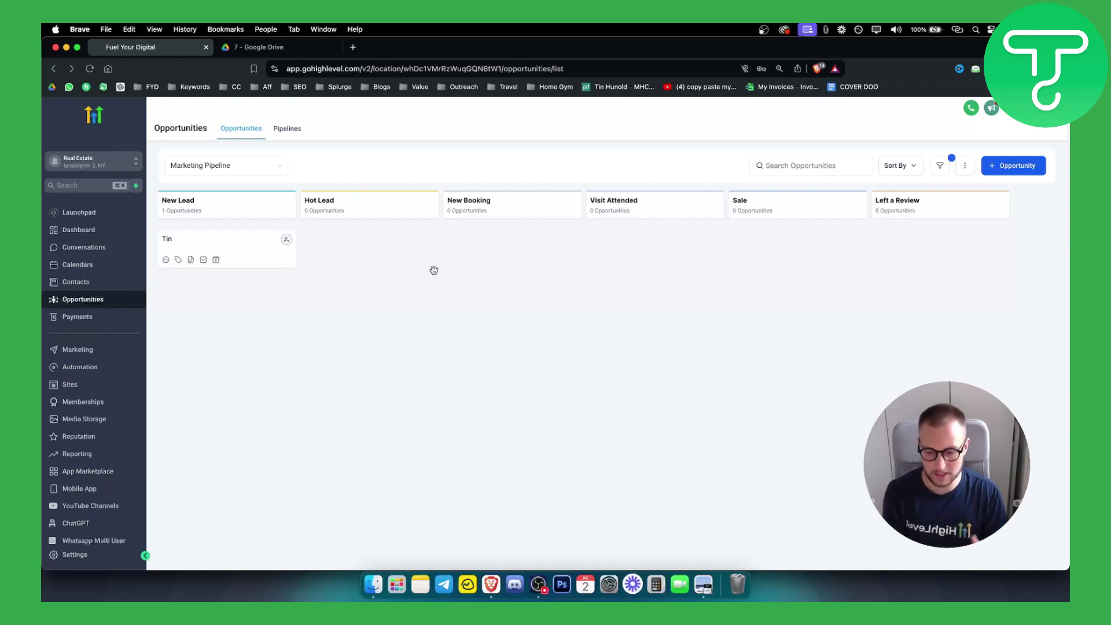
left_click(85, 284)
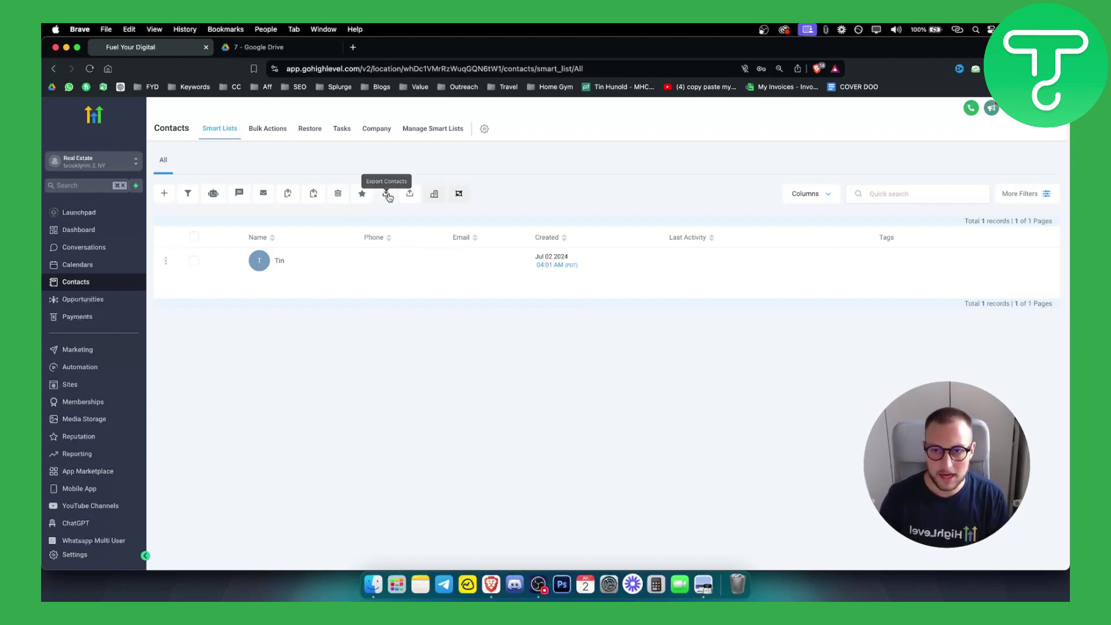
left_click(407, 199)
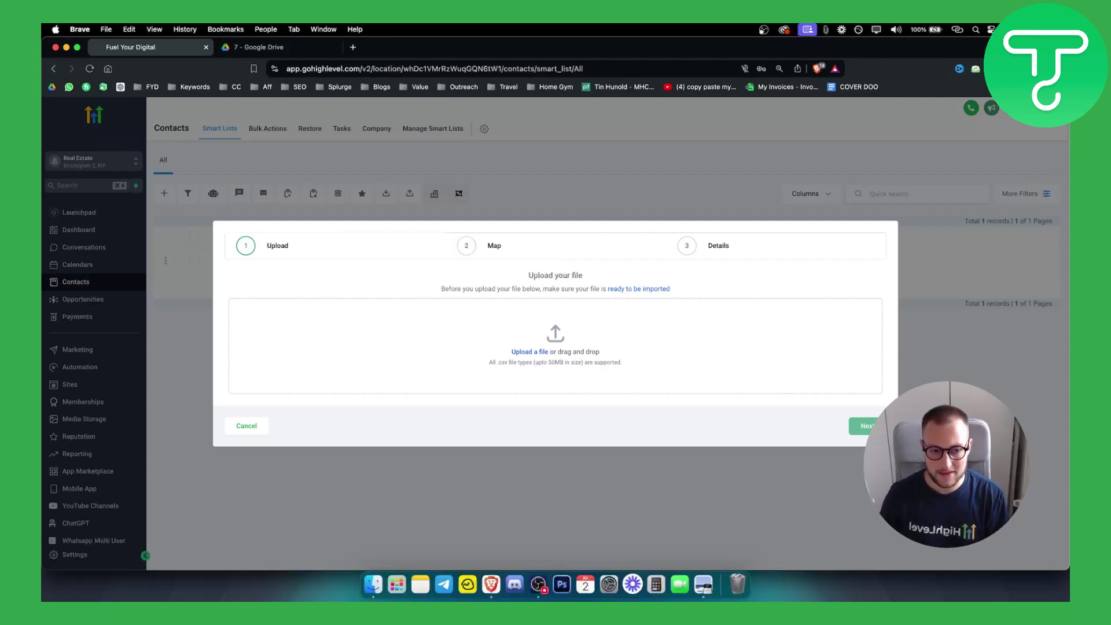
left_click(247, 426)
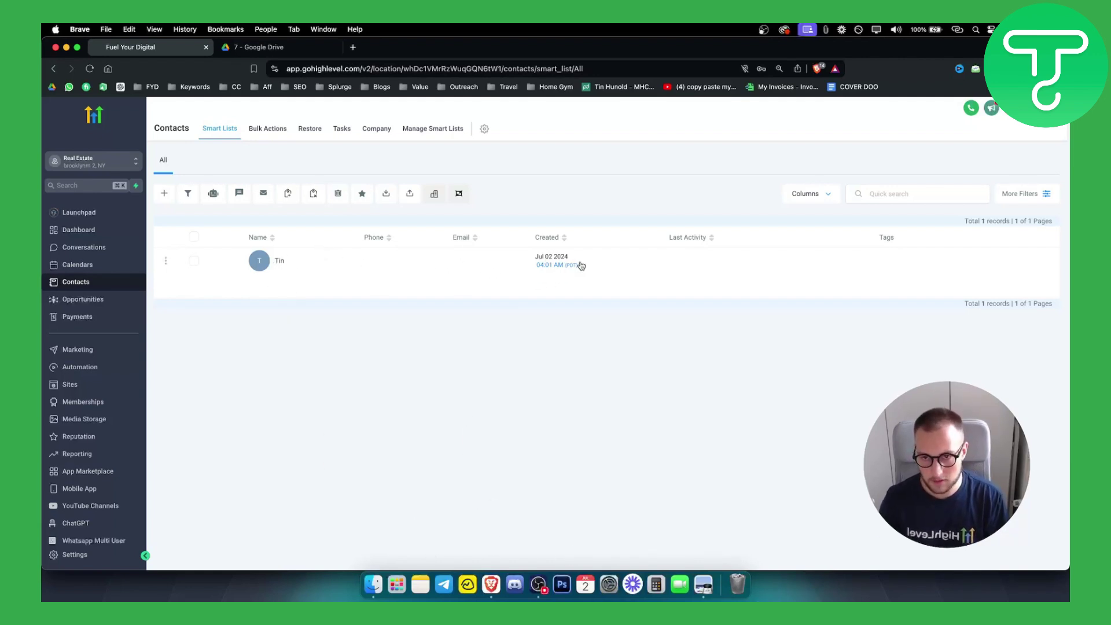
left_click(89, 302)
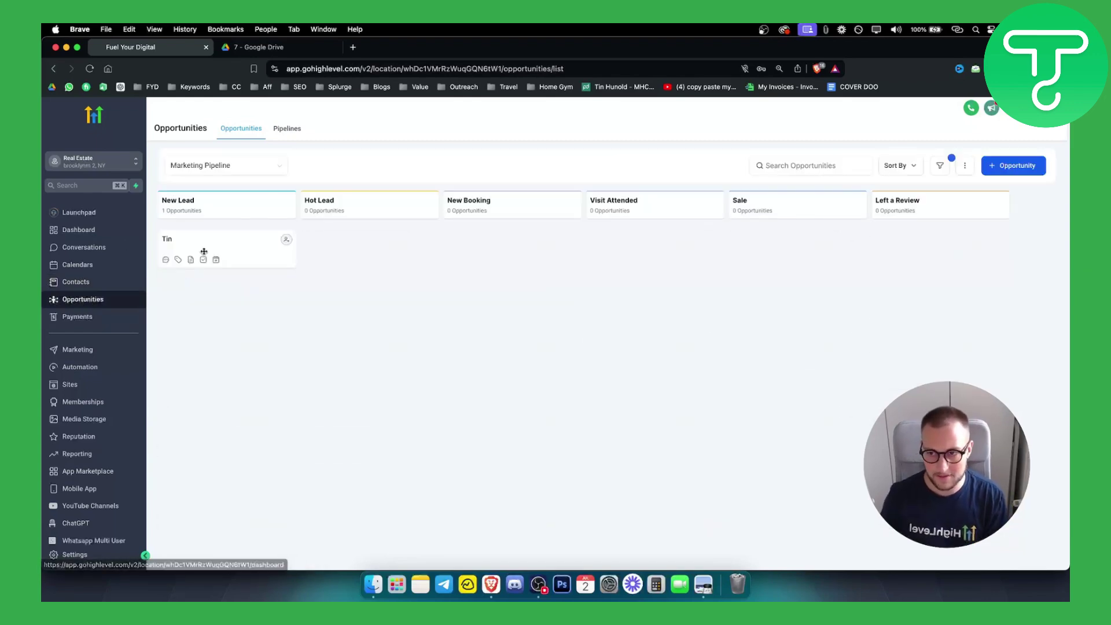
Start another opportunity, discard the form unsaved, and view the Contacts list with the new test contact
left_click(1014, 167)
left_click(490, 210)
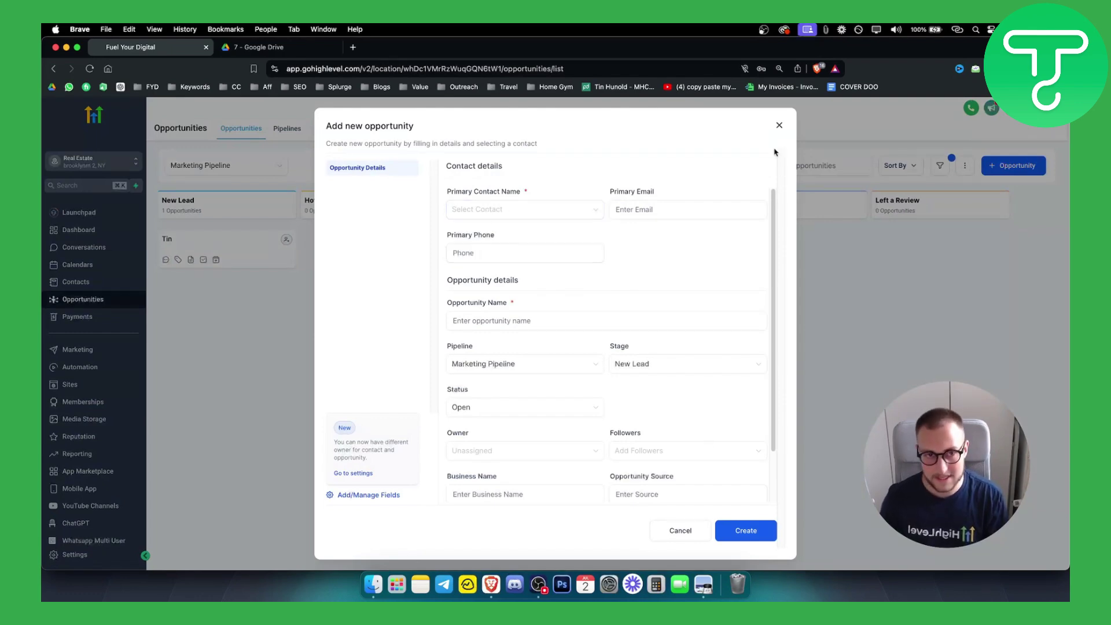
left_click(778, 125)
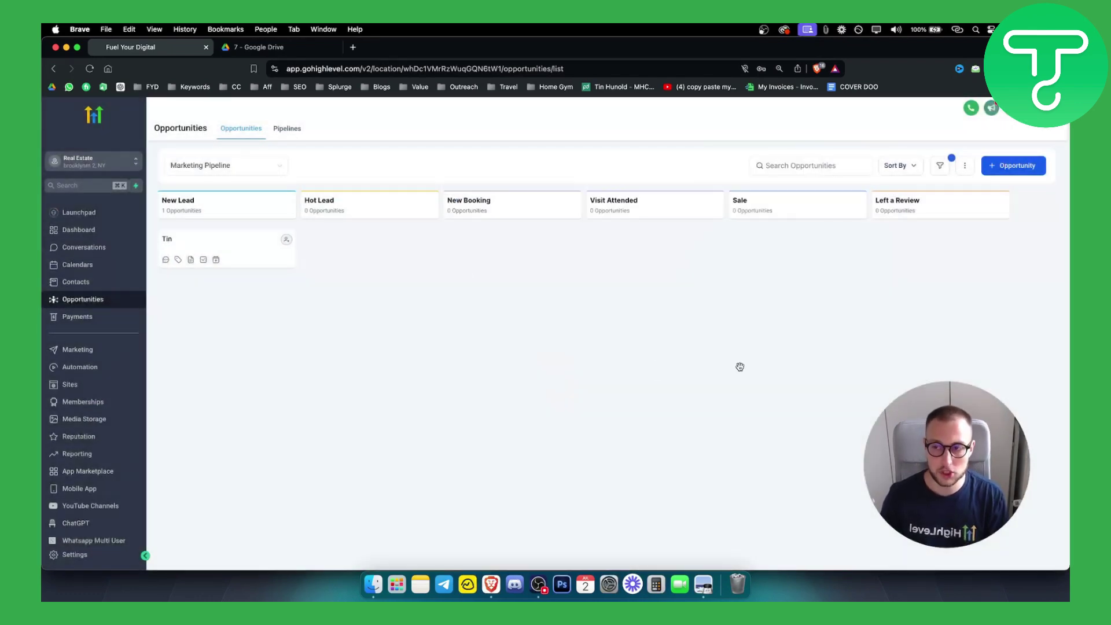
left_click(90, 283)
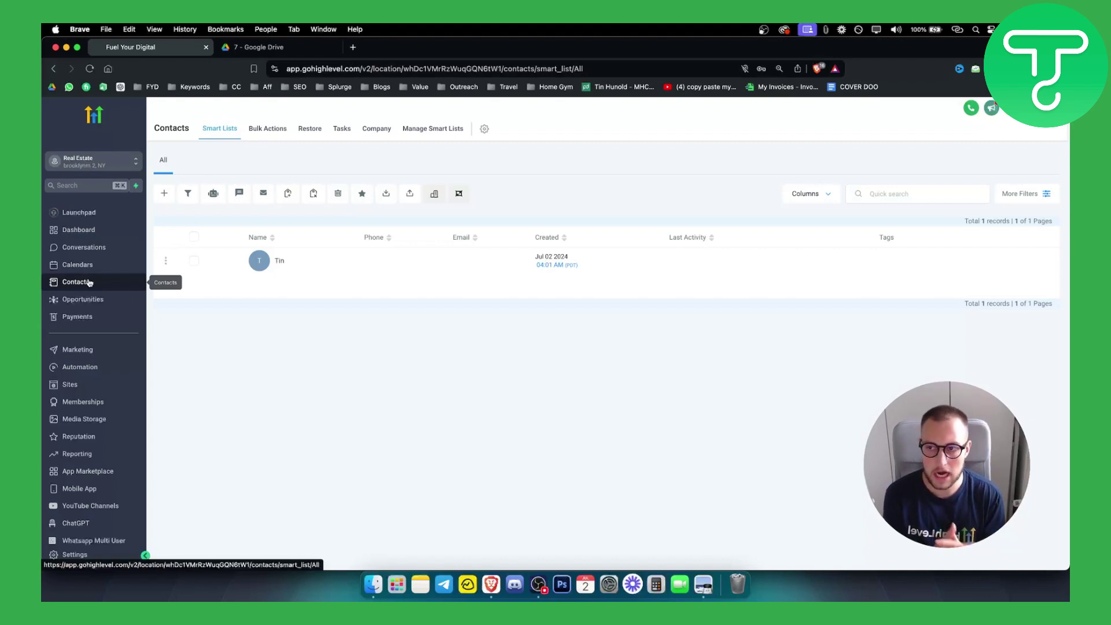
Go to the Conversations page and confirm the Unread tab is empty
left_click(113, 249)
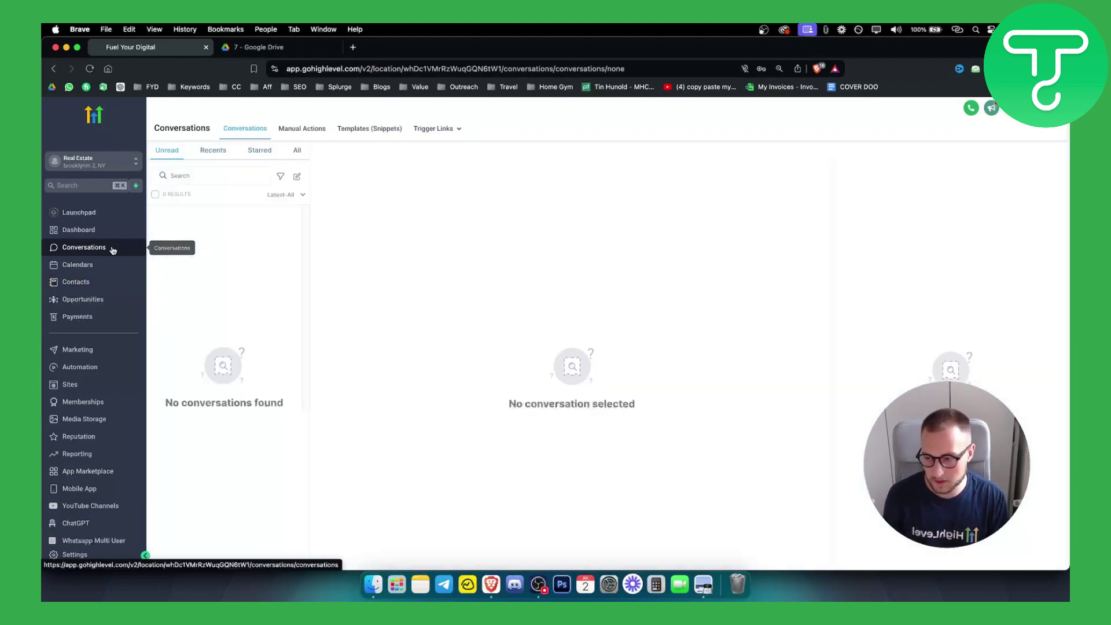